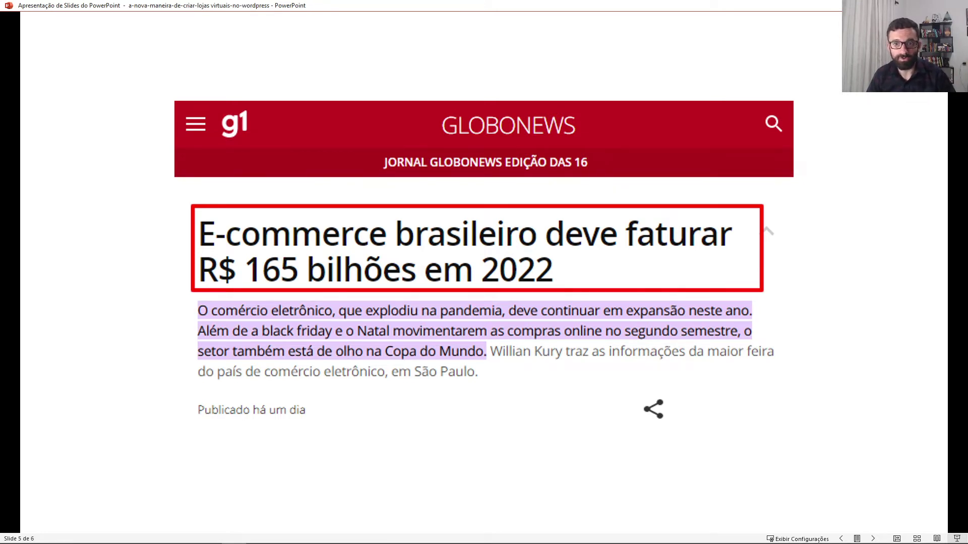
Step: Advance the slideshow from slide 5 to the final slide 6 of 6
{"action": "key", "text": "Right"}
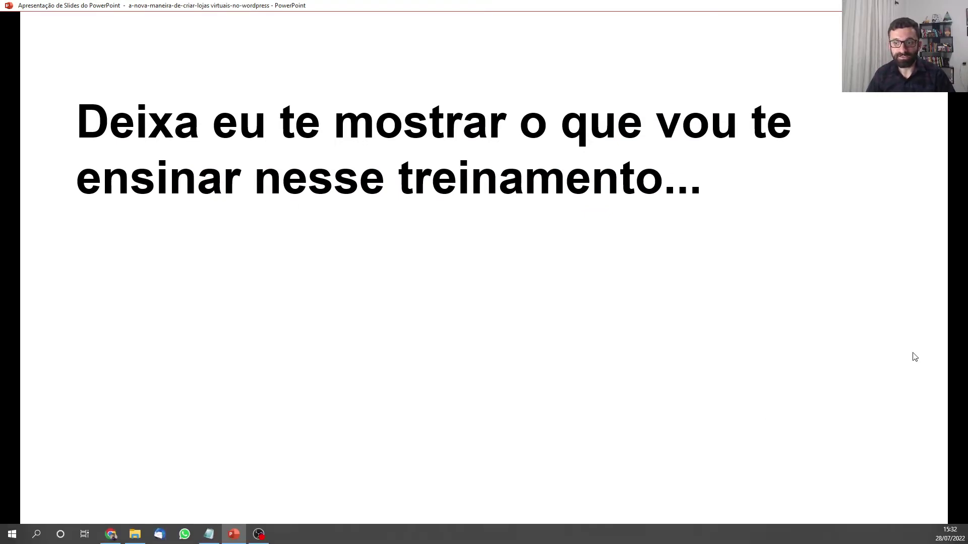
Step: Switch to the Estudar TI store homepage and open the Black Printed Coffee Mug product
{"action": "left_click", "coordinate": [115, 534]}
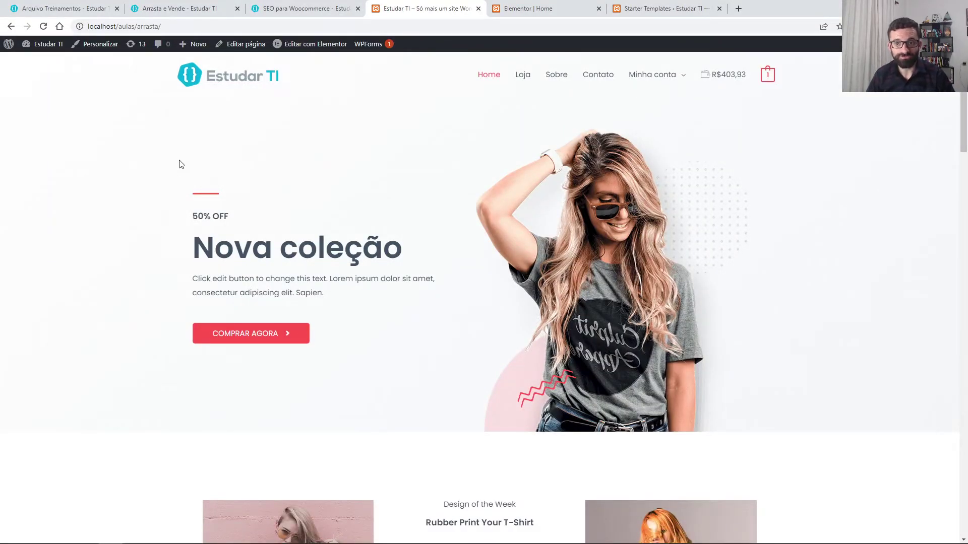
{"action": "scroll", "coordinate": [181, 164], "scroll_direction": "down", "scroll_amount": 9}
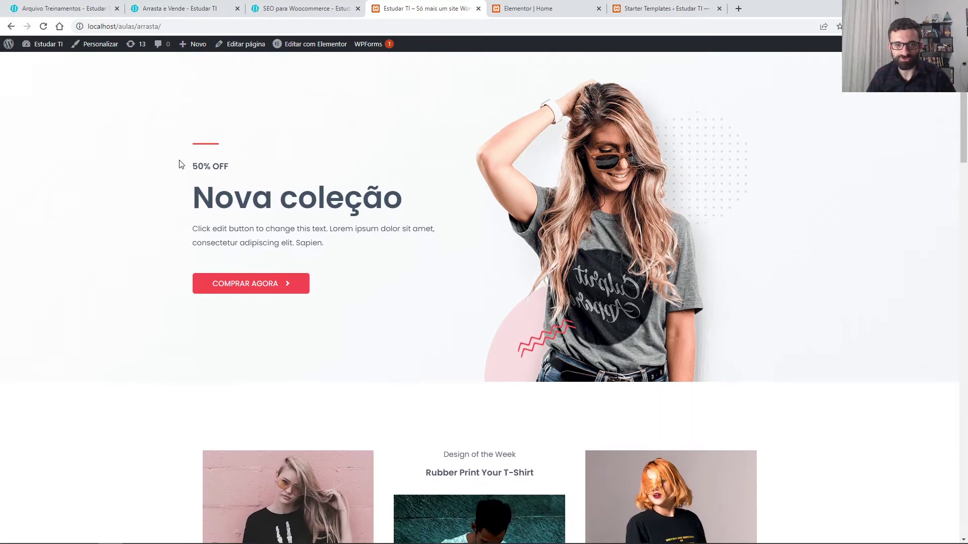
{"action": "scroll", "coordinate": [181, 164], "scroll_direction": "down", "scroll_amount": 5}
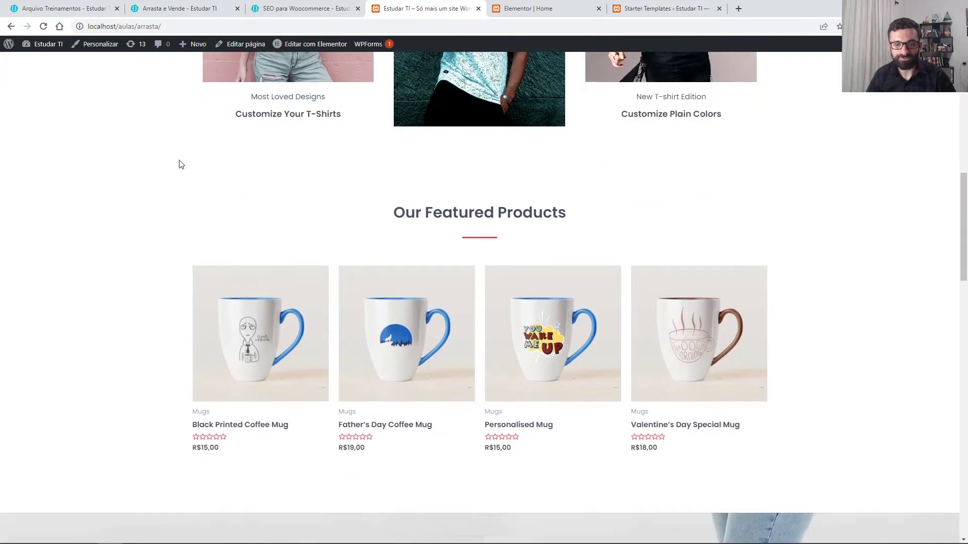
{"action": "scroll", "coordinate": [263, 260], "scroll_direction": "down", "scroll_amount": 1}
{"action": "scroll", "coordinate": [263, 259], "scroll_direction": "down", "scroll_amount": 18}
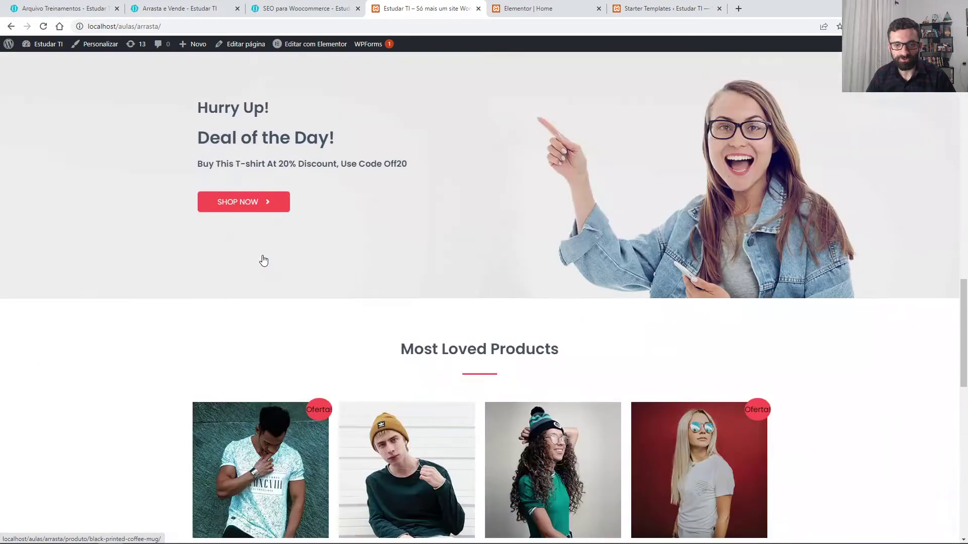
{"action": "scroll", "coordinate": [263, 260], "scroll_direction": "up", "scroll_amount": 20}
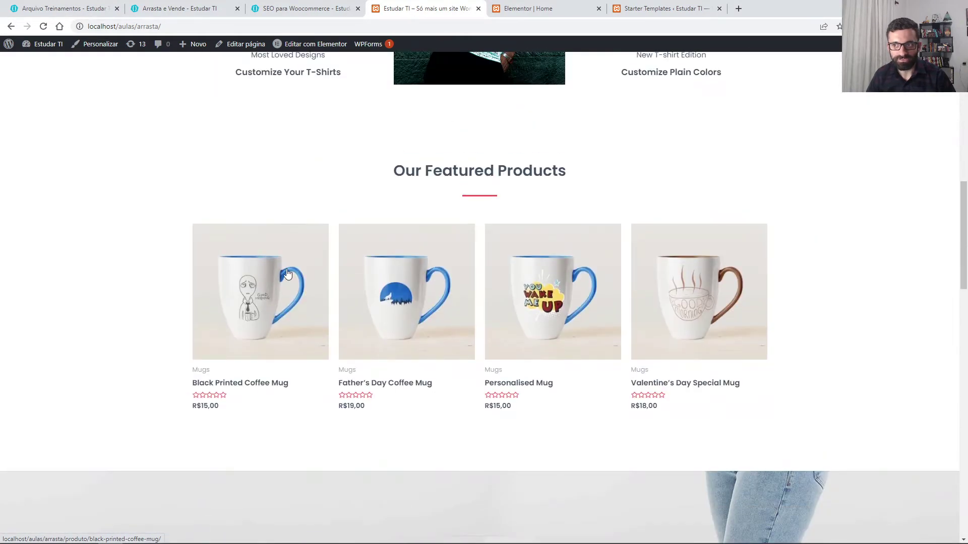
{"action": "left_click", "coordinate": [282, 270]}
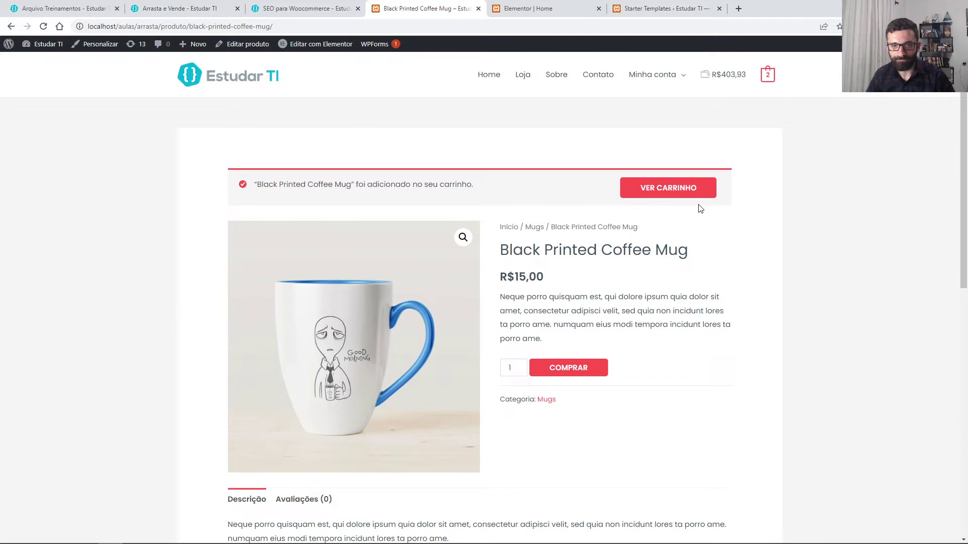
Step: Review the two-mug cart and the checkout page, then bring up the Starter Templates library
{"action": "left_click", "coordinate": [677, 199]}
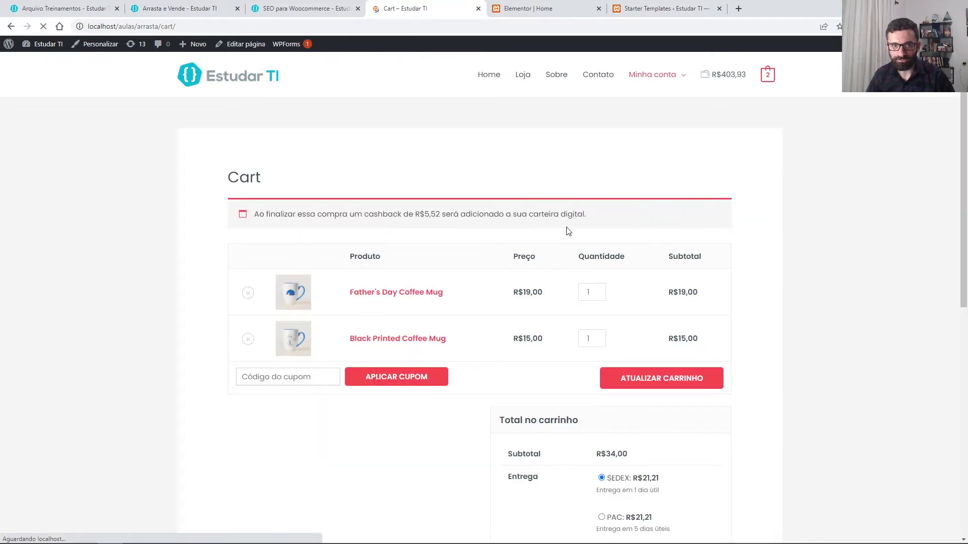
{"action": "scroll", "coordinate": [568, 232], "scroll_direction": "down", "scroll_amount": 5}
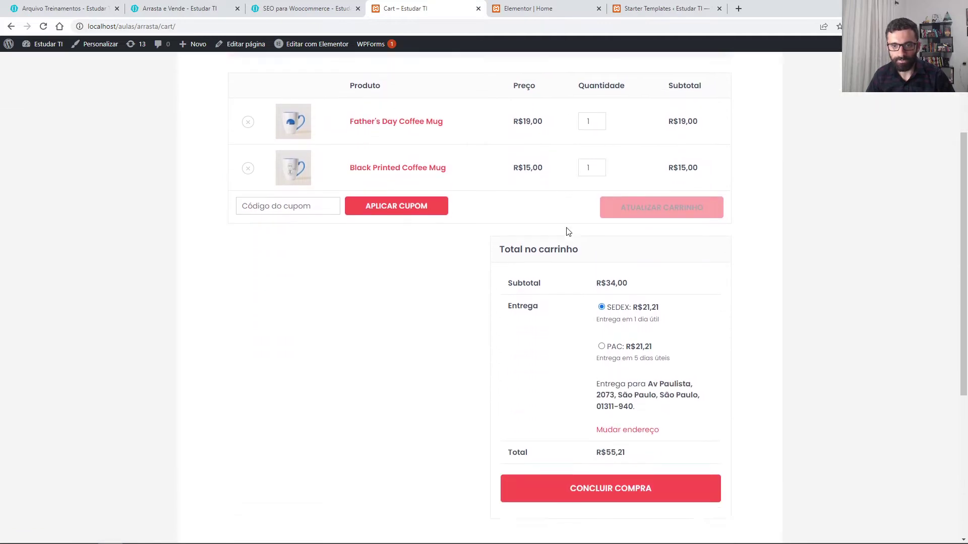
{"action": "left_click", "coordinate": [599, 406]}
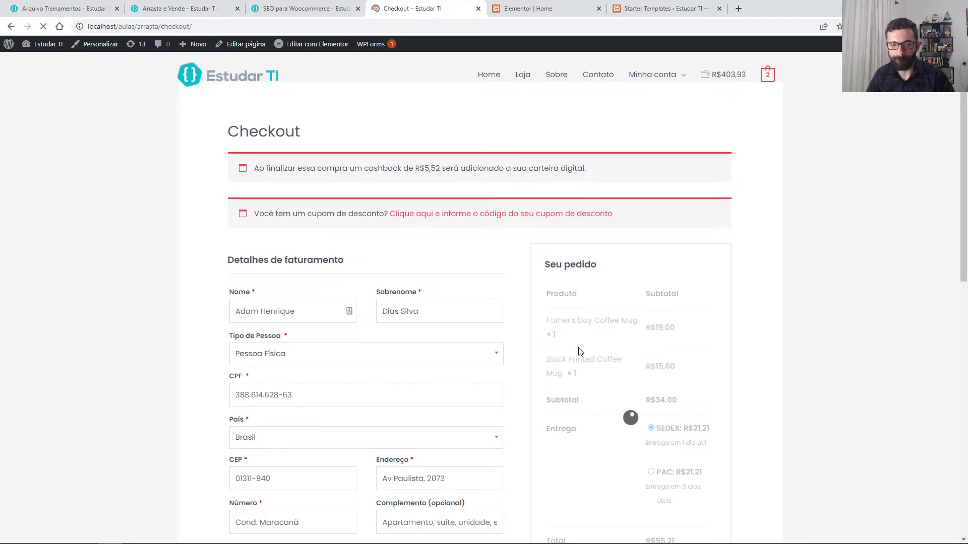
{"action": "scroll", "coordinate": [579, 351], "scroll_direction": "down", "scroll_amount": 5}
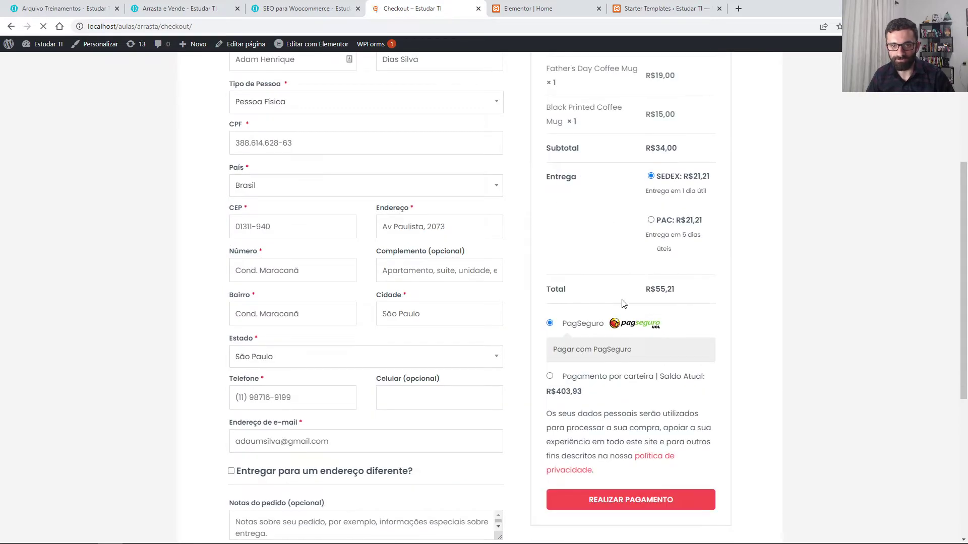
{"action": "scroll", "coordinate": [624, 304], "scroll_direction": "down", "scroll_amount": 5}
{"action": "scroll", "coordinate": [623, 304], "scroll_direction": "up", "scroll_amount": 10}
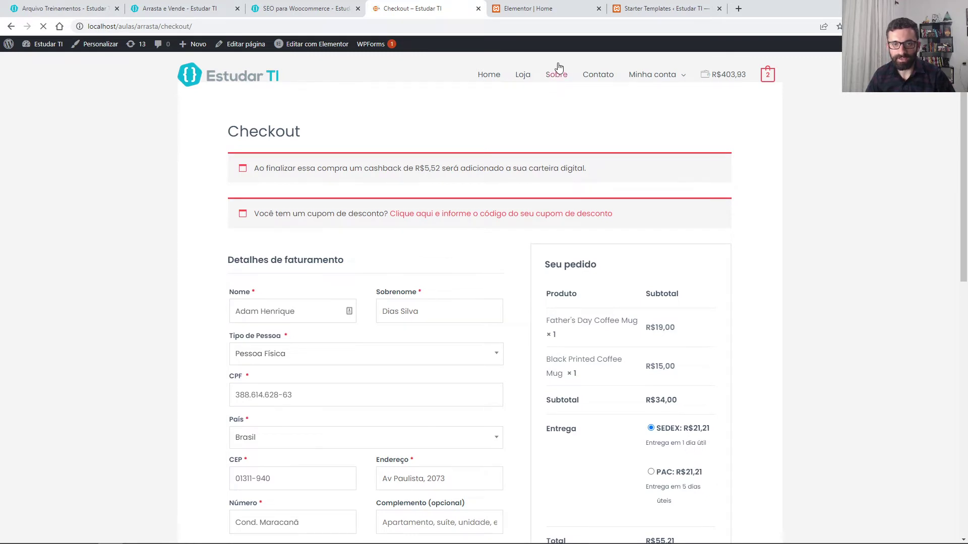
{"action": "left_click", "coordinate": [653, 8]}
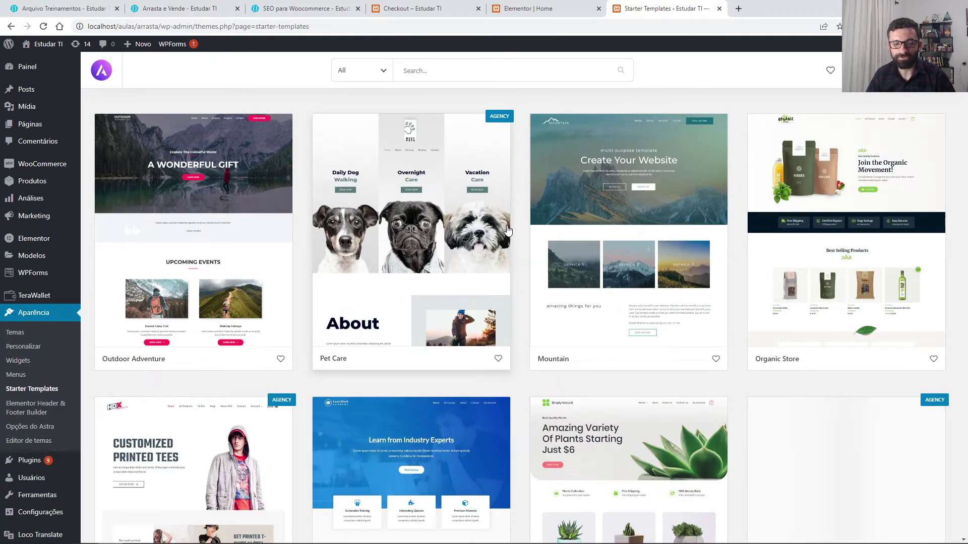
{"action": "scroll", "coordinate": [508, 230], "scroll_direction": "down", "scroll_amount": 15}
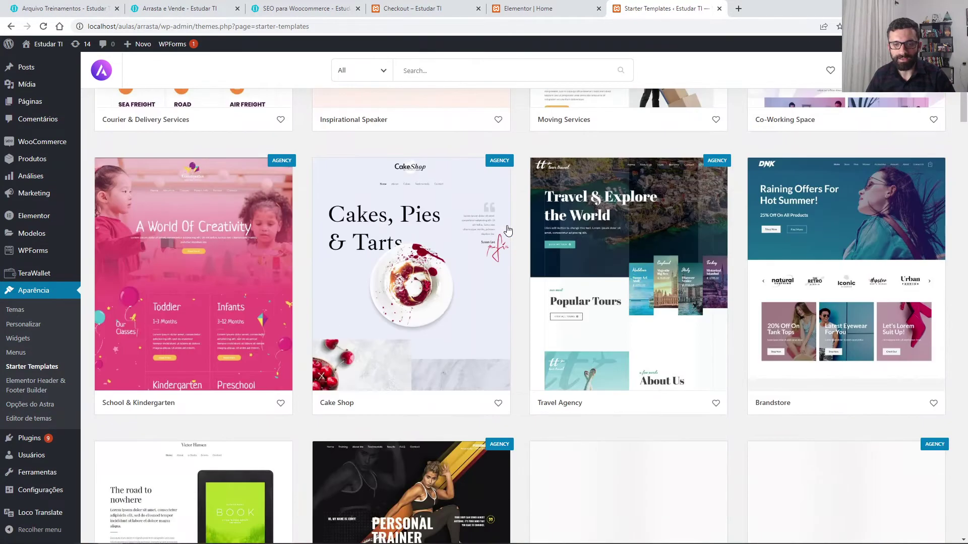
{"action": "scroll", "coordinate": [507, 230], "scroll_direction": "down", "scroll_amount": 15}
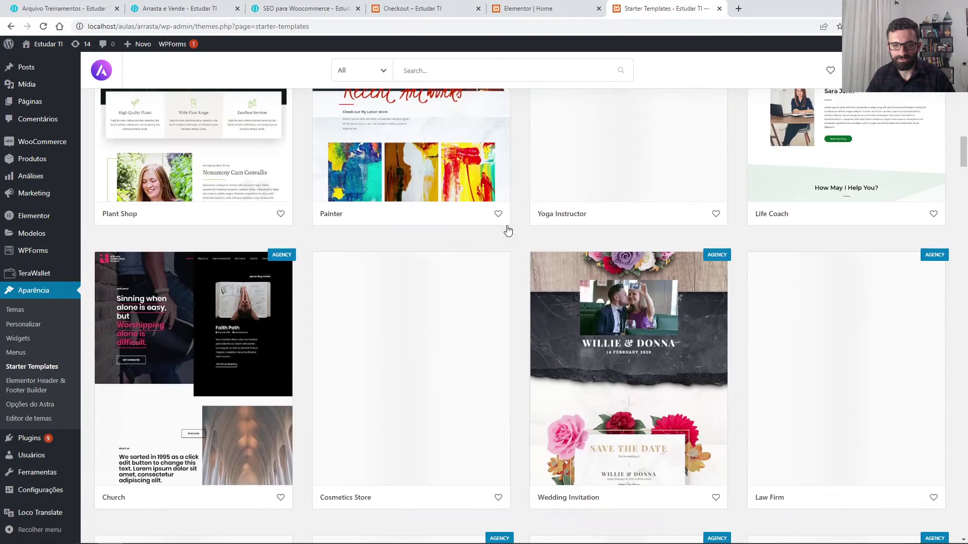
{"action": "scroll", "coordinate": [507, 230], "scroll_direction": "down", "scroll_amount": 13}
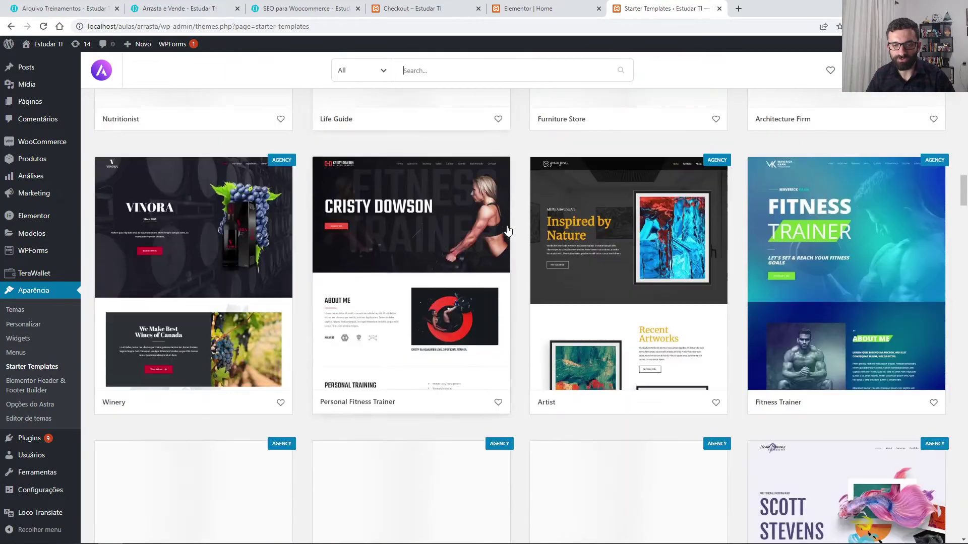
{"action": "scroll", "coordinate": [507, 230], "scroll_direction": "down", "scroll_amount": 15}
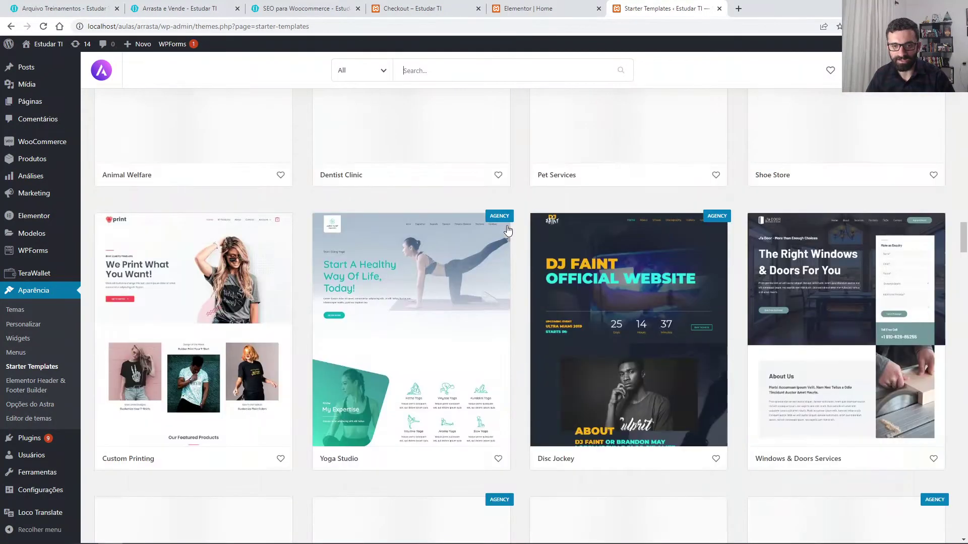
{"action": "scroll", "coordinate": [507, 230], "scroll_direction": "down", "scroll_amount": 13}
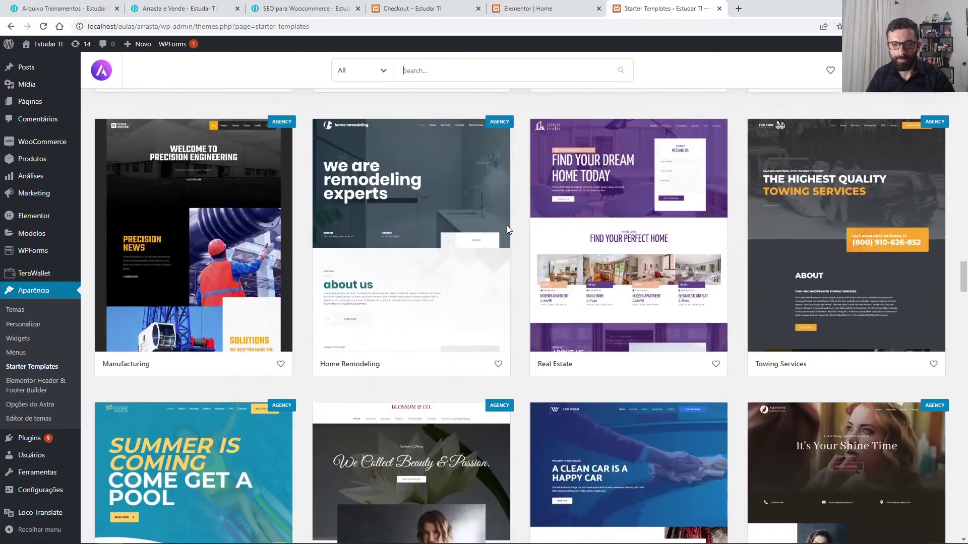
{"action": "scroll", "coordinate": [507, 228], "scroll_direction": "down", "scroll_amount": 15}
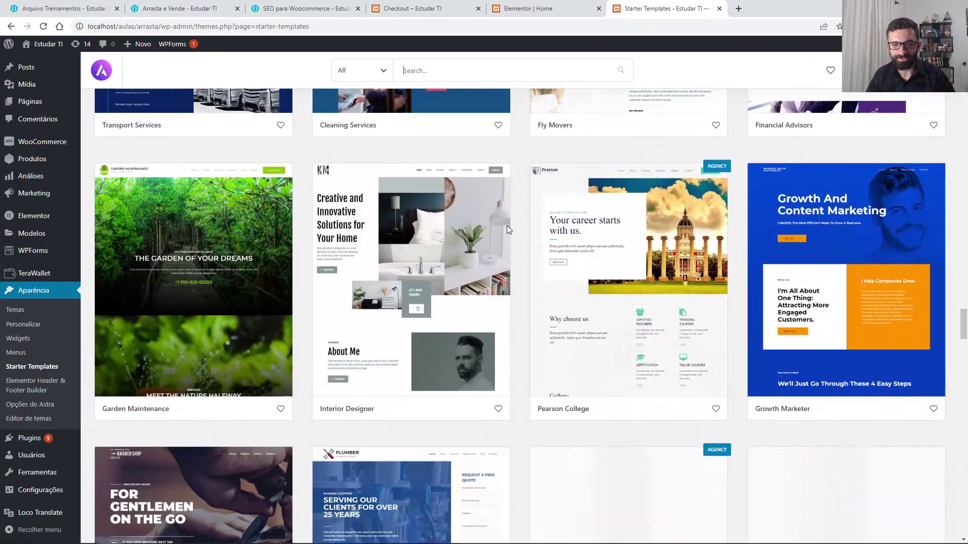
{"action": "scroll", "coordinate": [507, 229], "scroll_direction": "down", "scroll_amount": 13}
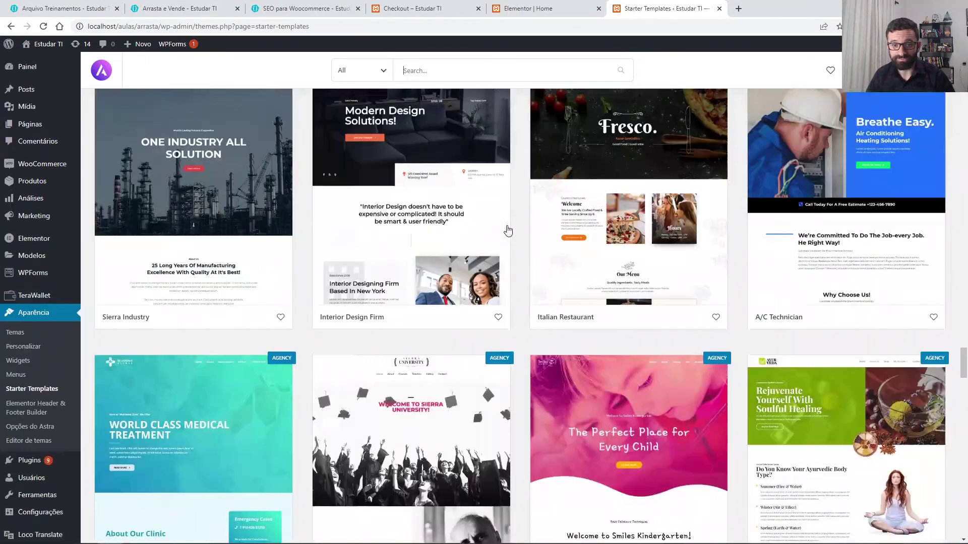
{"action": "scroll", "coordinate": [507, 231], "scroll_direction": "up", "scroll_amount": 20}
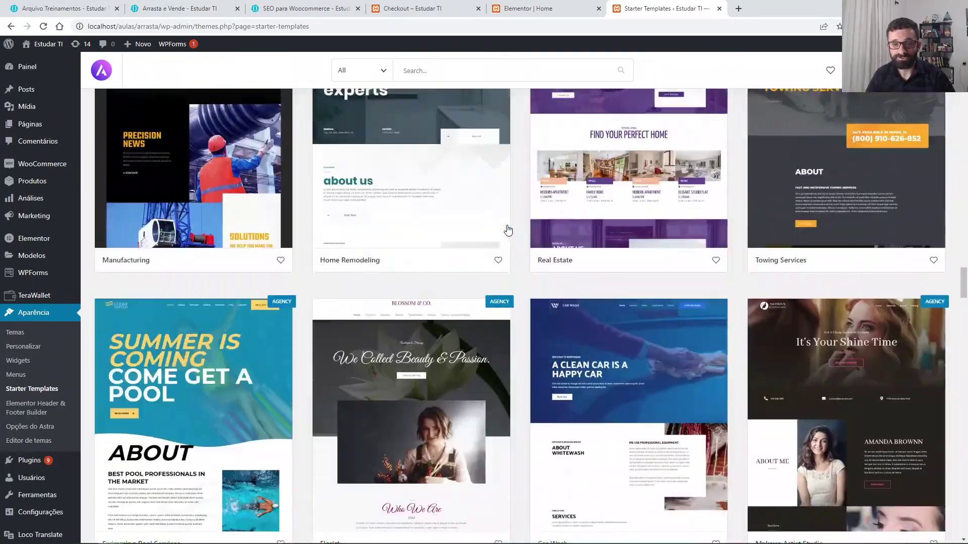
{"action": "scroll", "coordinate": [507, 230], "scroll_direction": "up", "scroll_amount": 20}
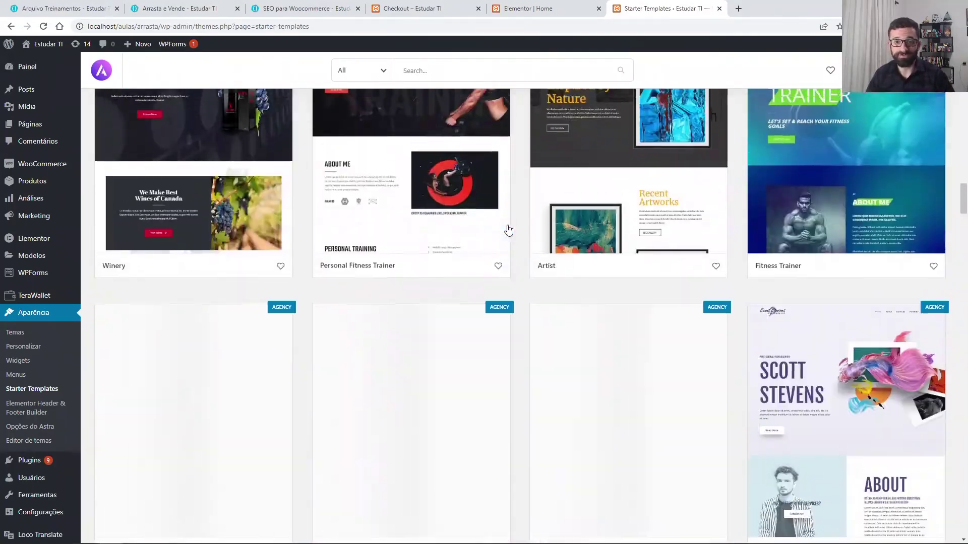
{"action": "scroll", "coordinate": [508, 231], "scroll_direction": "up", "scroll_amount": 20}
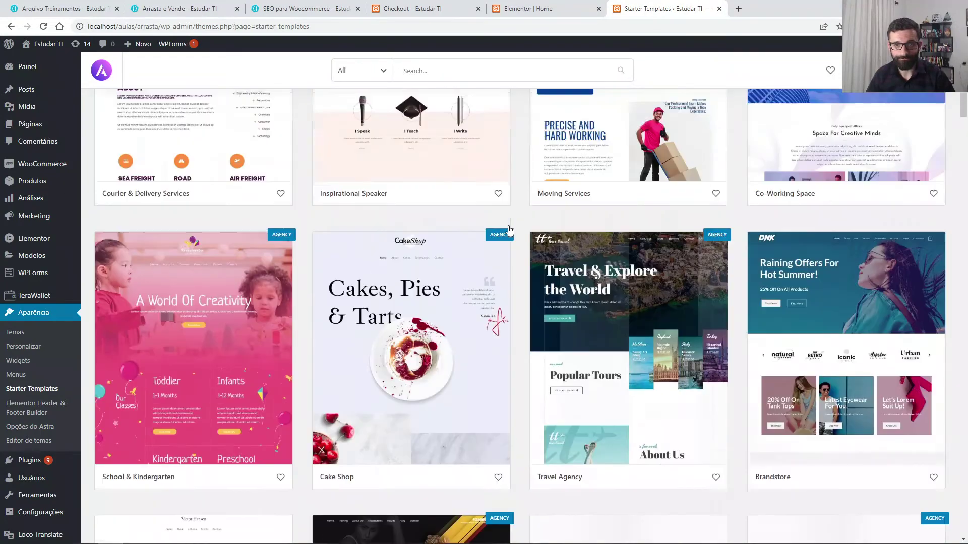
{"action": "scroll", "coordinate": [509, 230], "scroll_direction": "up", "scroll_amount": 15}
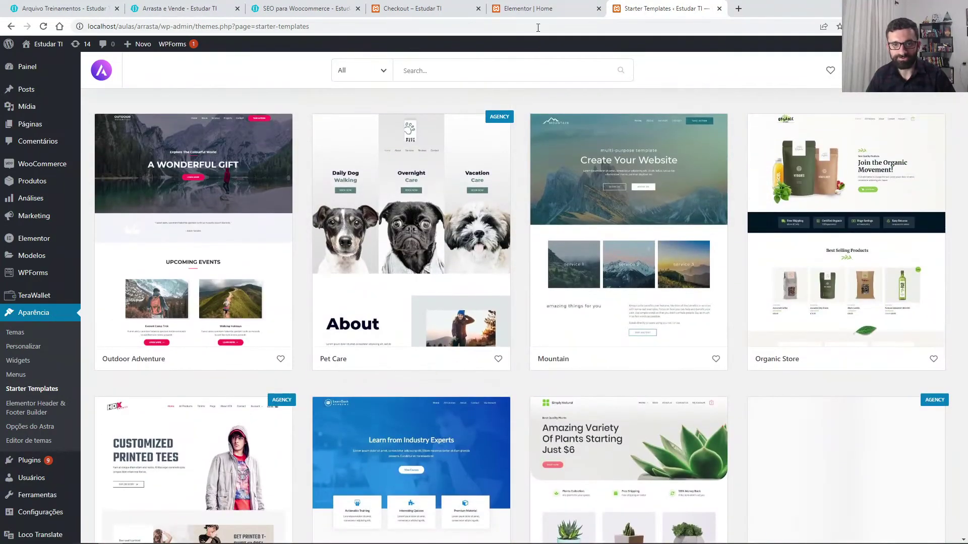
Step: Change the hero heading 'Nova coleção' to 'Digite o nome da sua loja' and open the first photo's settings
{"action": "left_click", "coordinate": [527, 8]}
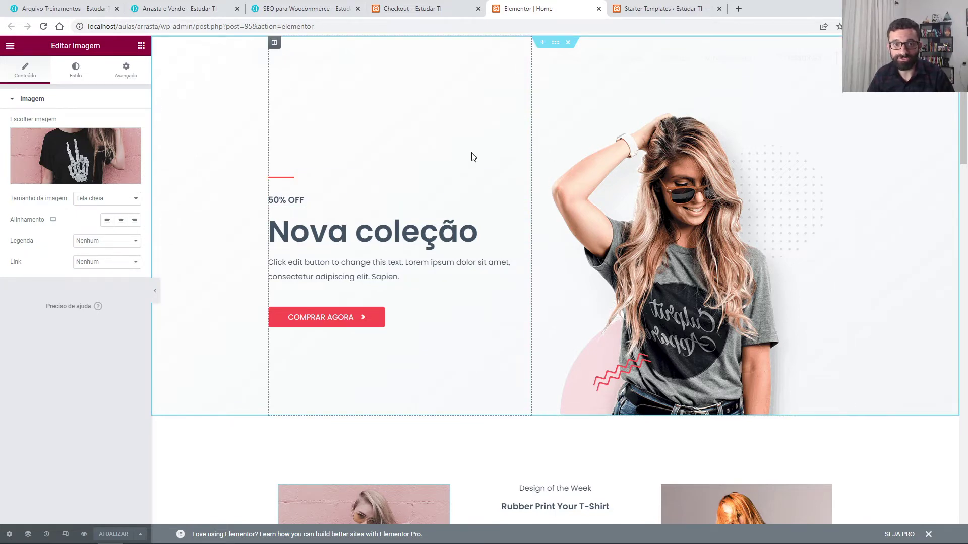
{"action": "left_click", "coordinate": [381, 221]}
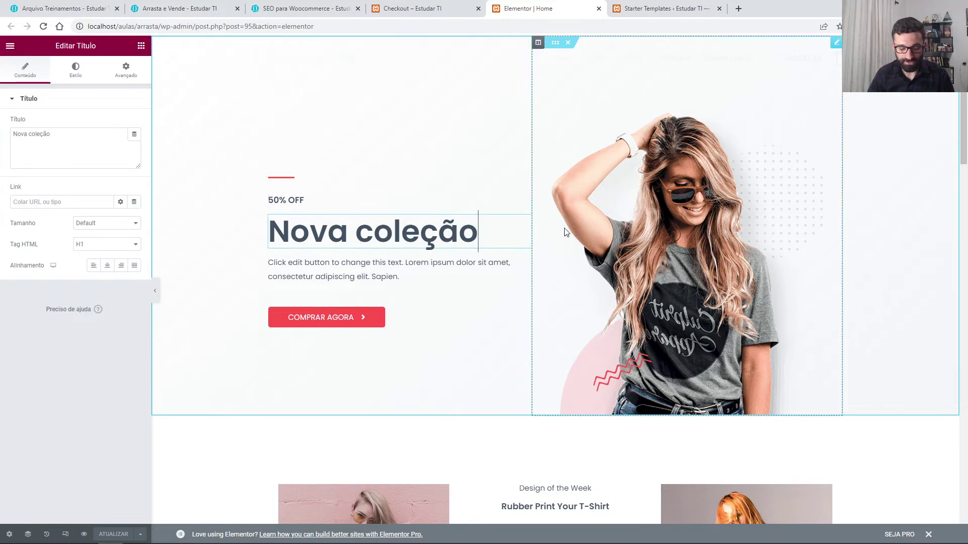
{"action": "key", "text": "BackSpace"}
{"action": "key", "text": "BackSpace"}
{"action": "key", "text": "BackSpace"}
{"action": "key", "text": "BackSpace"}
{"action": "key", "text": "BackSpace"}
{"action": "key", "text": "BackSpace"}
{"action": "key", "text": "BackSpace"}
{"action": "key", "text": "BackSpace"}
{"action": "key", "text": "BackSpace"}
{"action": "key", "text": "BackSpace"}
{"action": "key", "text": "BackSpace"}
{"action": "key", "text": "BackSpace"}
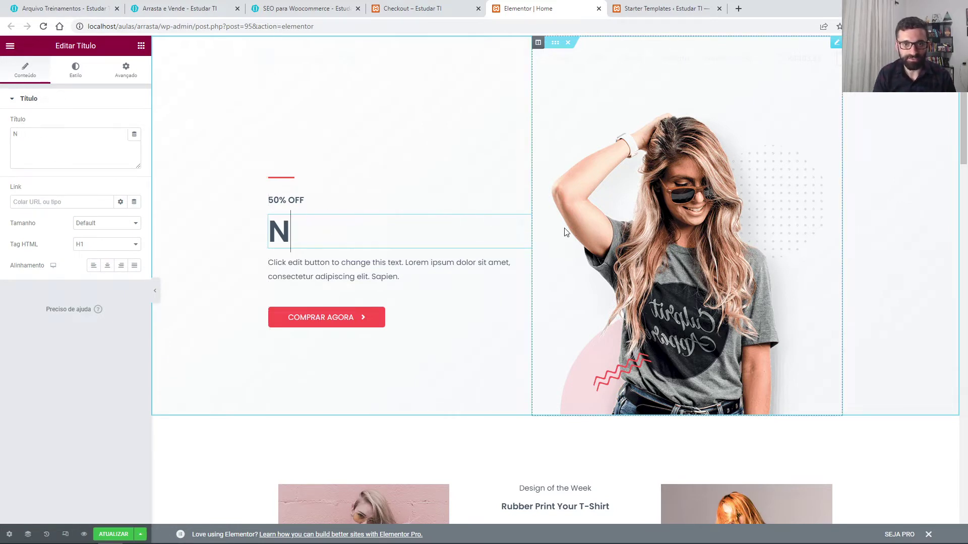
{"action": "type", "text": "Digite "}
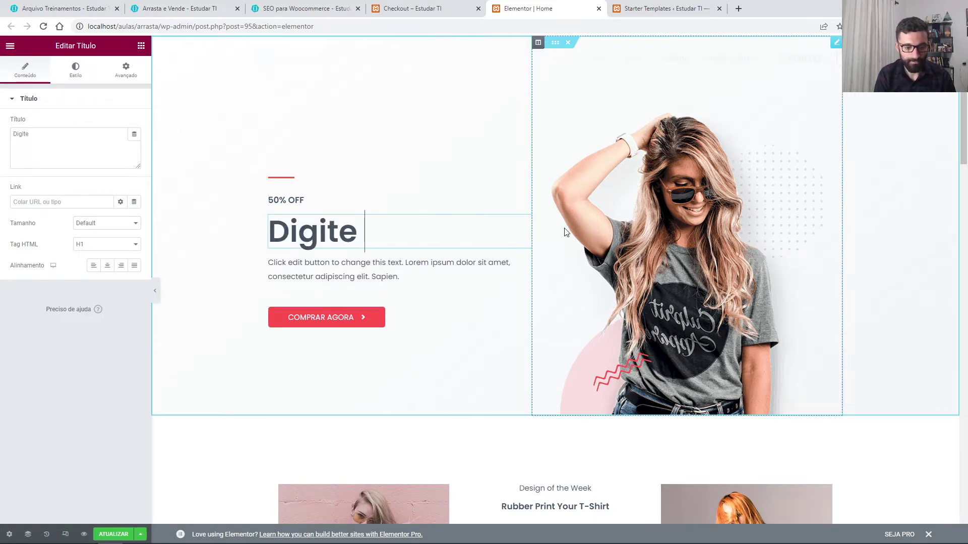
{"action": "type", "text": "o nome da sua loja"}
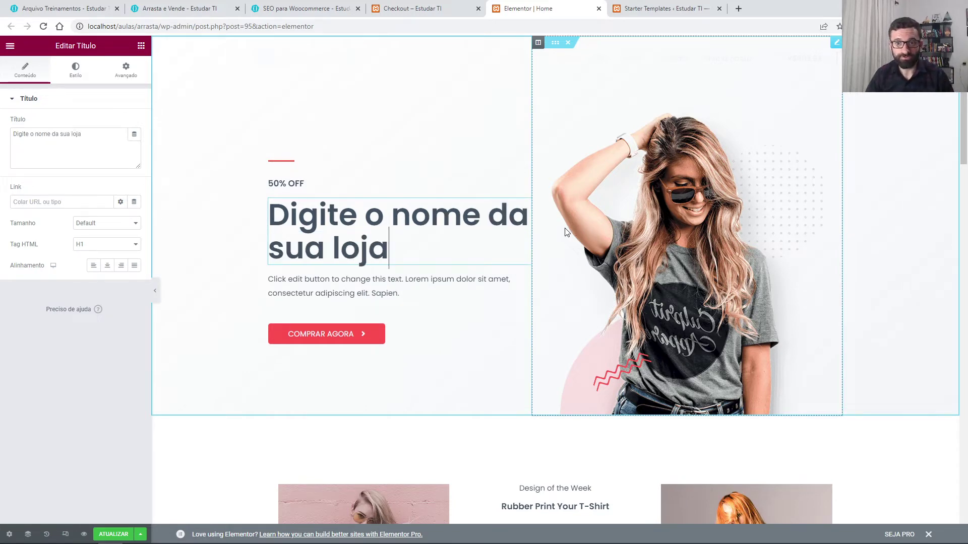
{"action": "scroll", "coordinate": [457, 260], "scroll_direction": "down", "scroll_amount": 4}
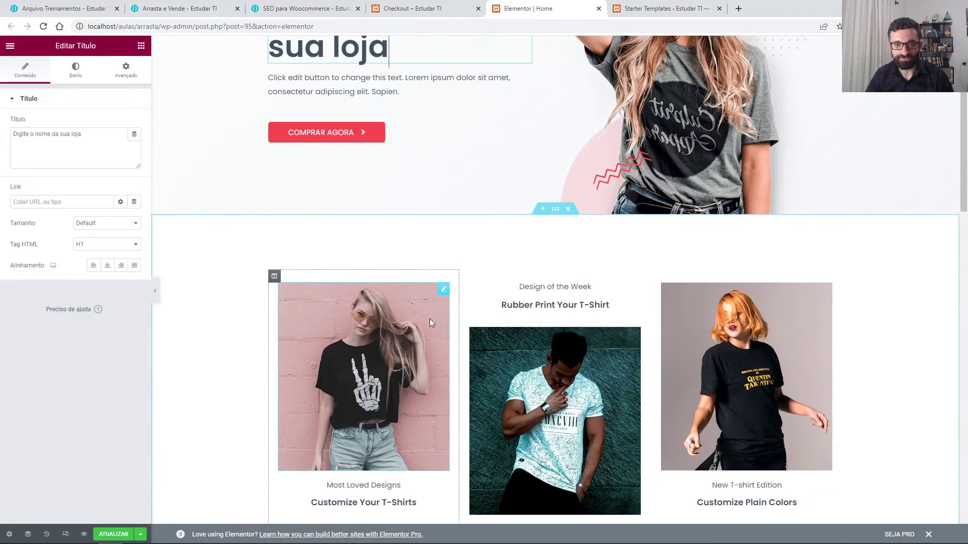
{"action": "left_click", "coordinate": [442, 291]}
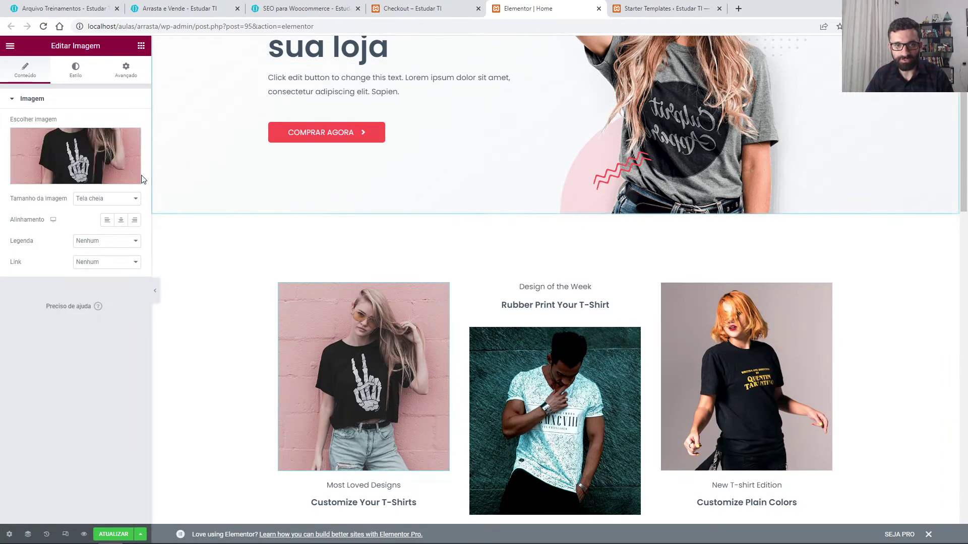
Step: Pick team-01.jpg, the smiling woman in glasses, from the Media Library and insert it
{"action": "left_click", "coordinate": [95, 157]}
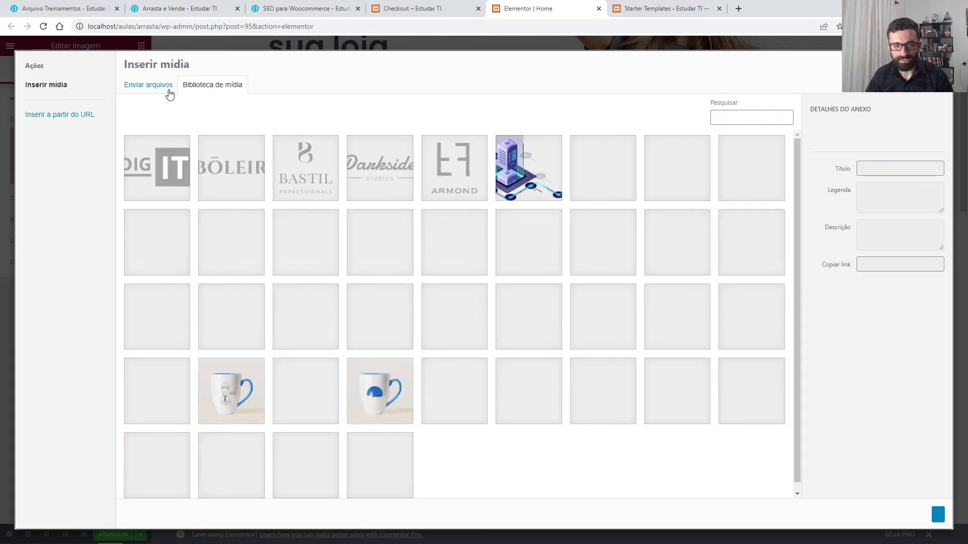
{"action": "left_click", "coordinate": [170, 94]}
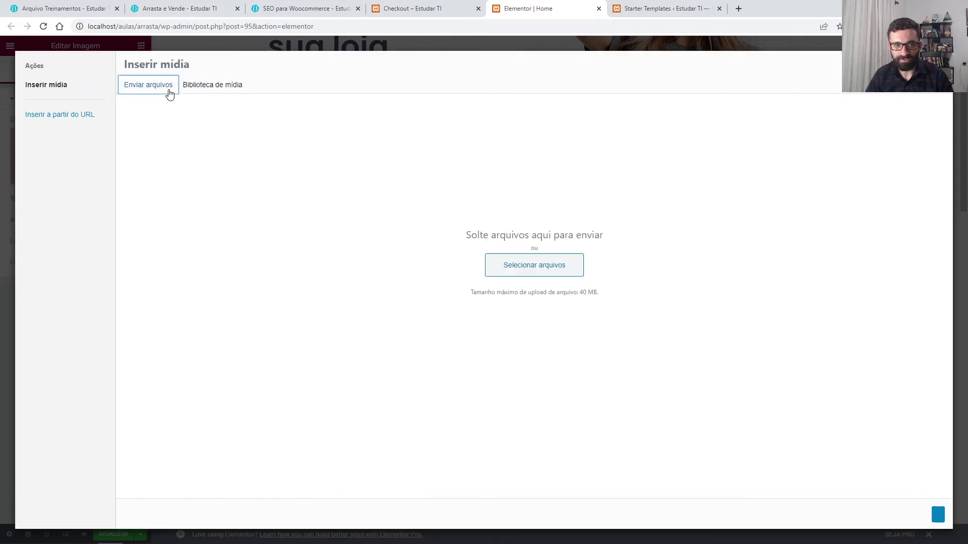
{"action": "left_click", "coordinate": [208, 90]}
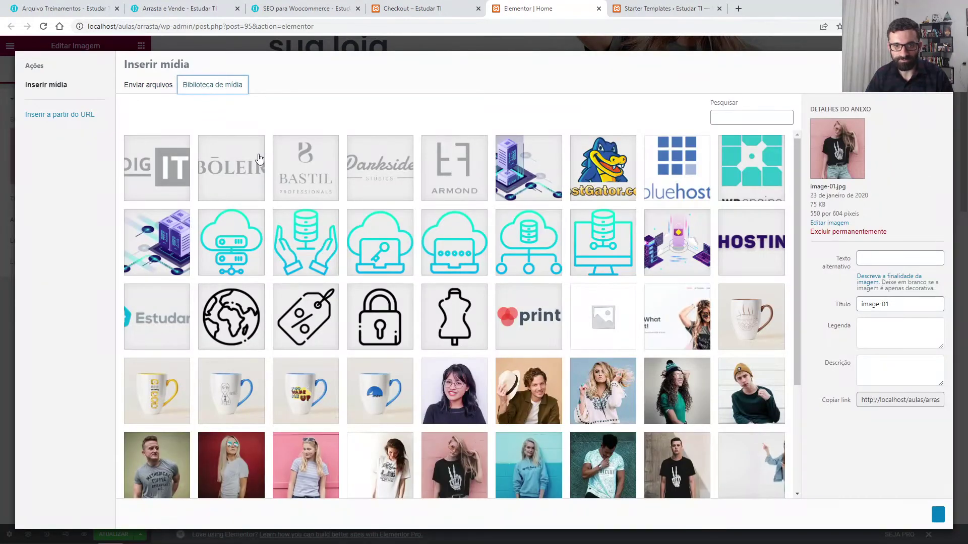
{"action": "left_click", "coordinate": [477, 401]}
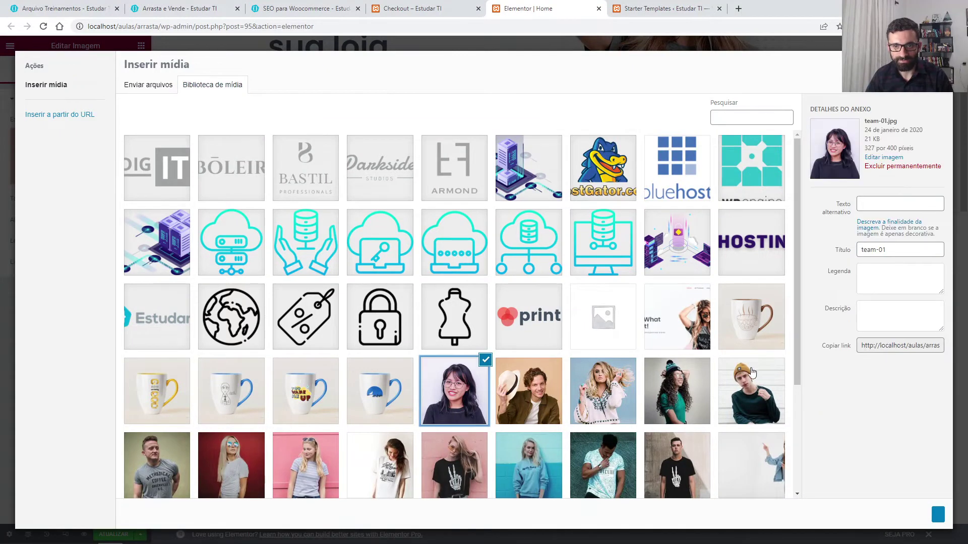
{"action": "left_click", "coordinate": [936, 515]}
Step: Insert a new two-column section above Our Featured Products
{"action": "scroll", "coordinate": [579, 347], "scroll_direction": "down", "scroll_amount": 1}
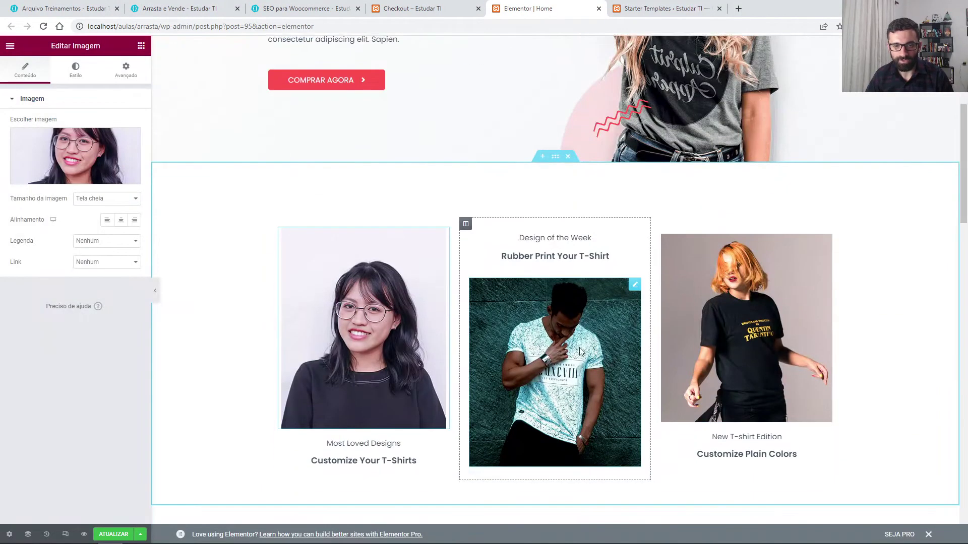
{"action": "scroll", "coordinate": [579, 347], "scroll_direction": "down", "scroll_amount": 1}
{"action": "scroll", "coordinate": [597, 346], "scroll_direction": "down", "scroll_amount": 5}
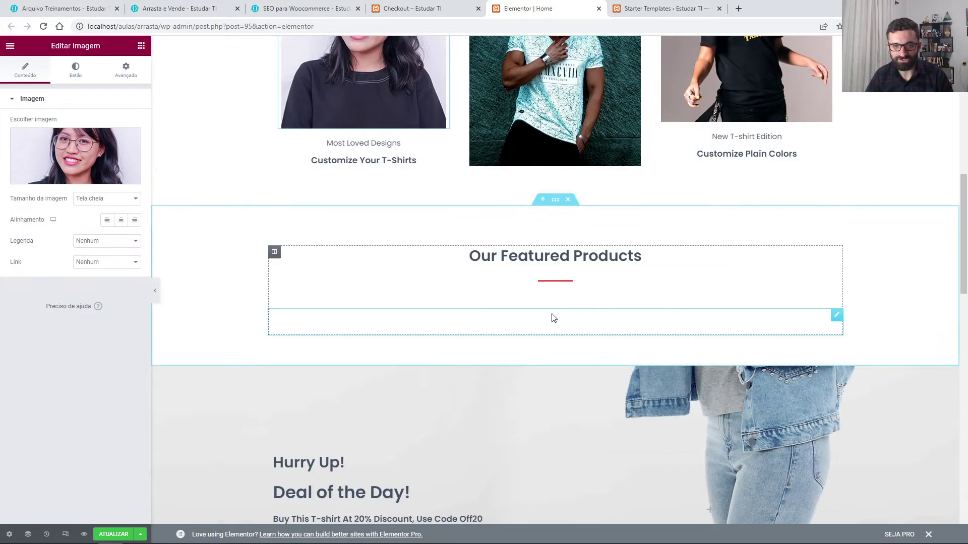
{"action": "scroll", "coordinate": [554, 318], "scroll_direction": "up", "scroll_amount": 3}
{"action": "scroll", "coordinate": [542, 309], "scroll_direction": "down", "scroll_amount": 5}
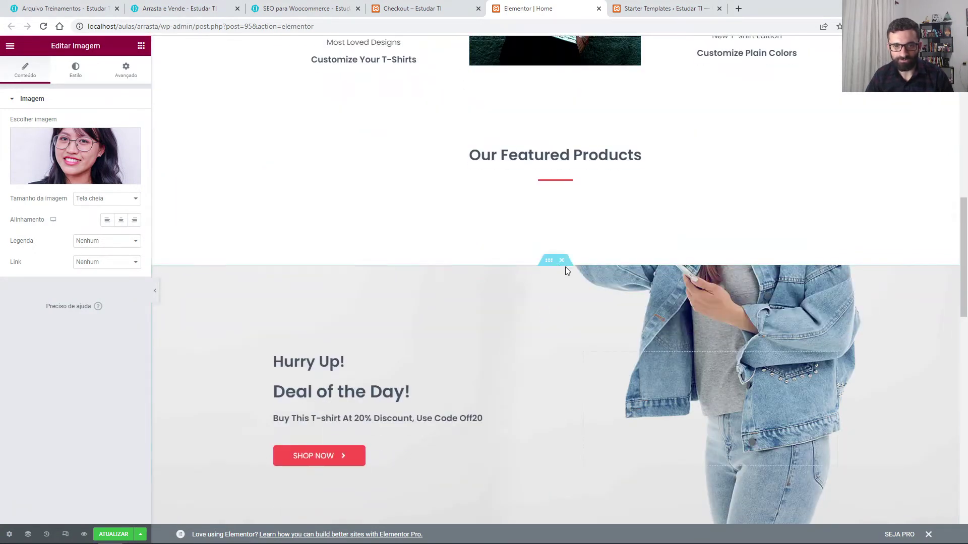
{"action": "scroll", "coordinate": [529, 262], "scroll_direction": "up", "scroll_amount": 3}
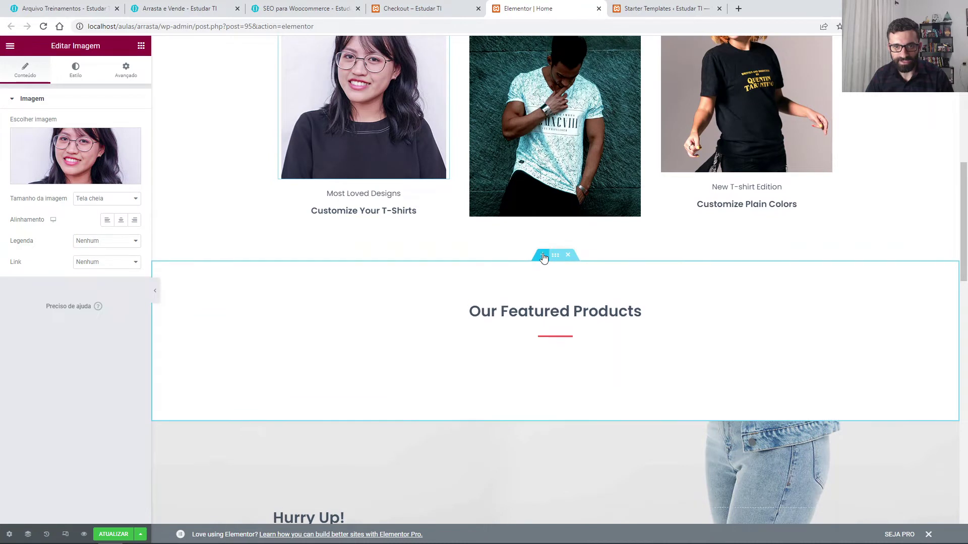
{"action": "left_click", "coordinate": [542, 256]}
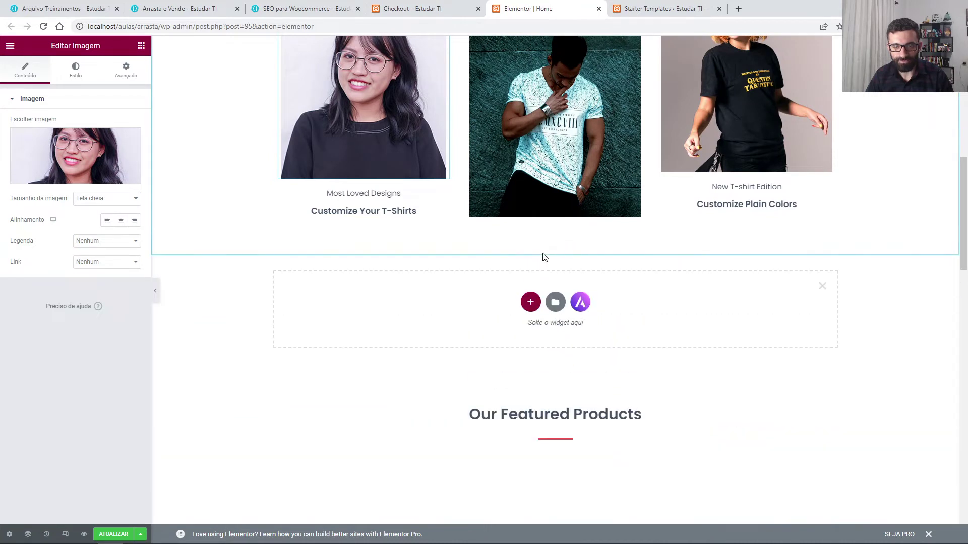
{"action": "left_click", "coordinate": [530, 302]}
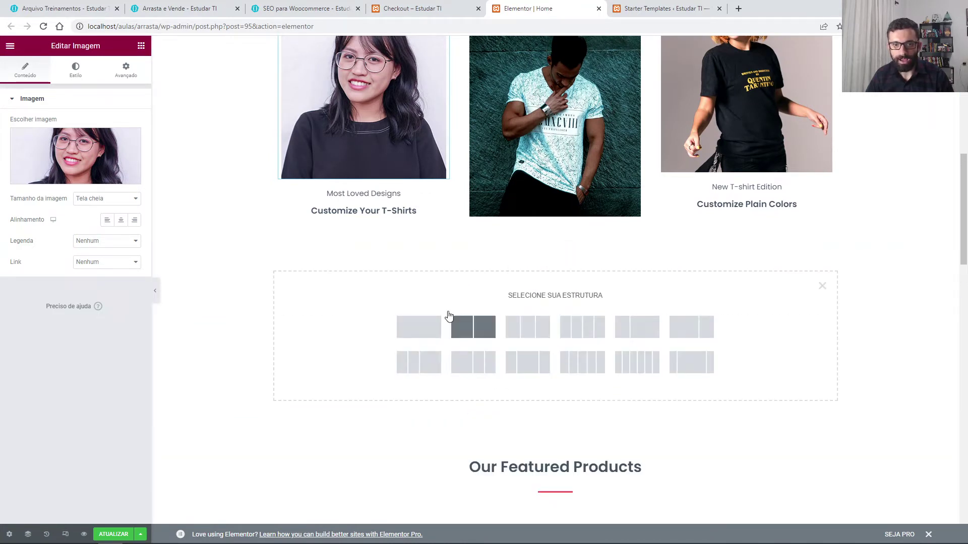
{"action": "left_click", "coordinate": [485, 331]}
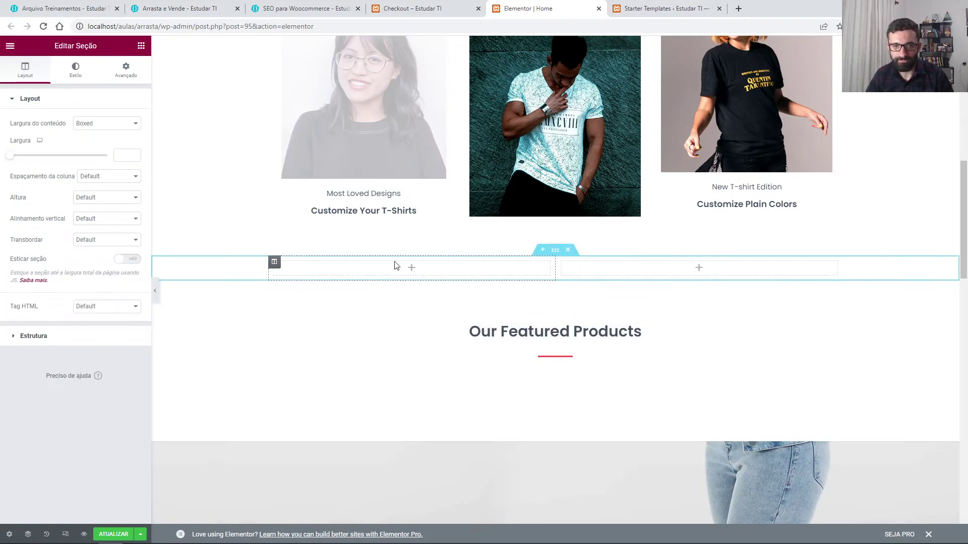
Step: Add a heading to the left column and retitle it 'Promoção'
{"action": "left_click", "coordinate": [142, 47]}
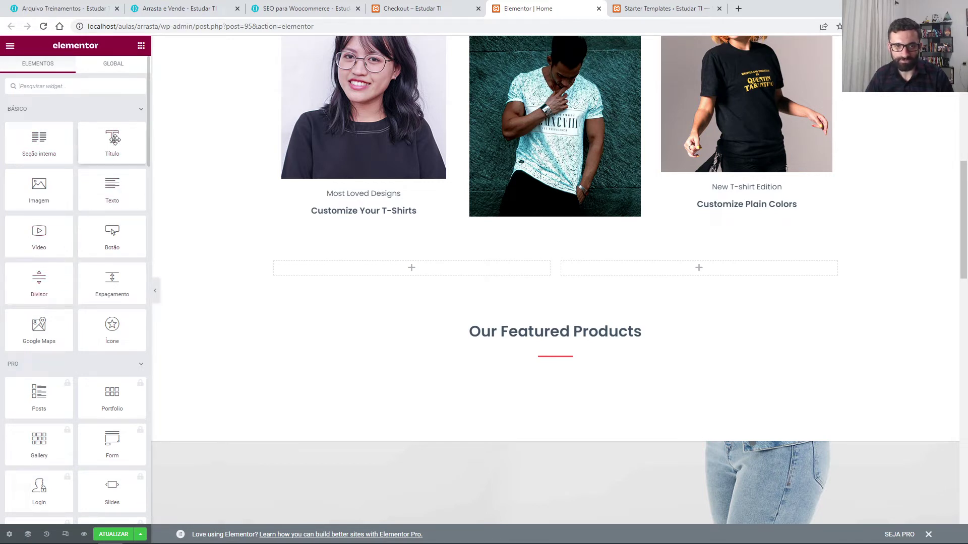
{"action": "left_click_drag", "start_coordinate": [114, 139], "coordinate": [313, 264]}
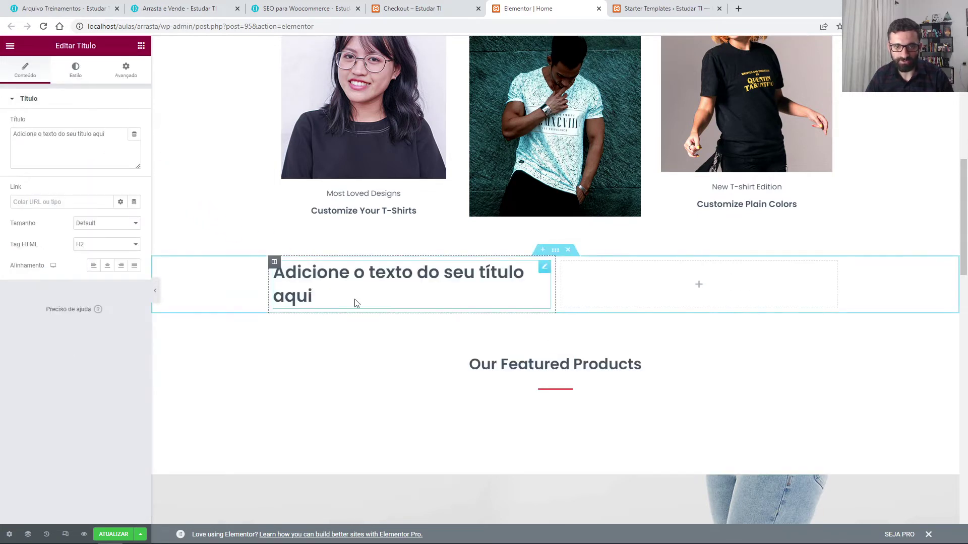
{"action": "left_click", "coordinate": [323, 294]}
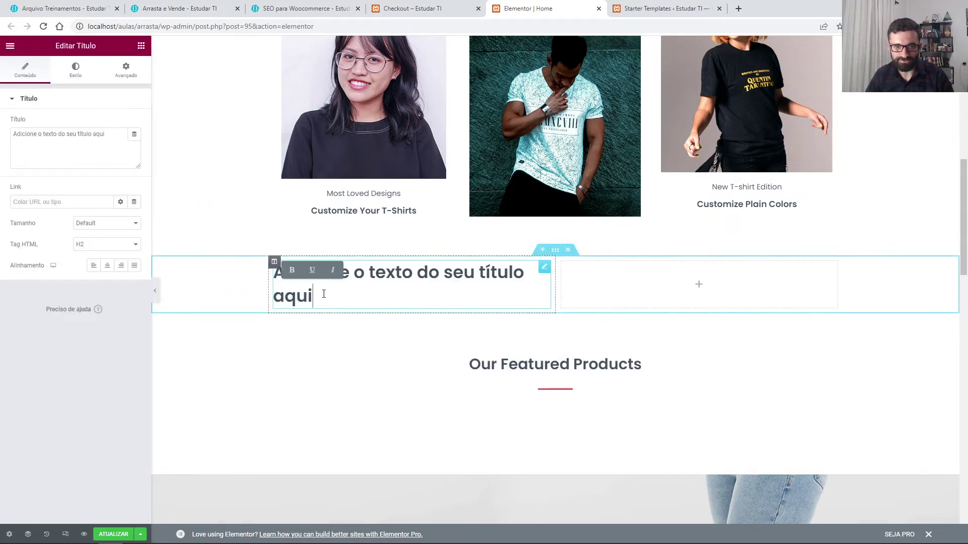
{"action": "triple_click", "coordinate": [330, 295]}
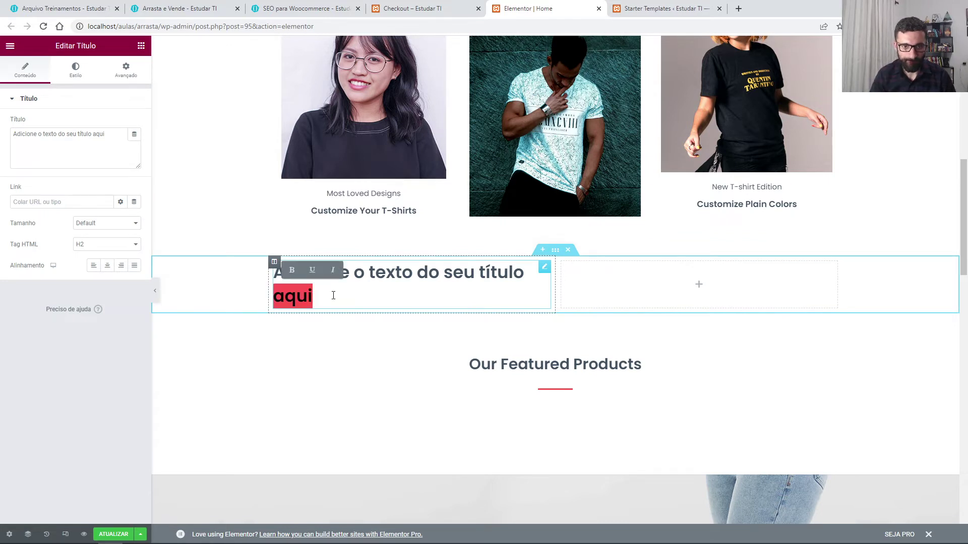
{"action": "type", "text": "Promoção"}
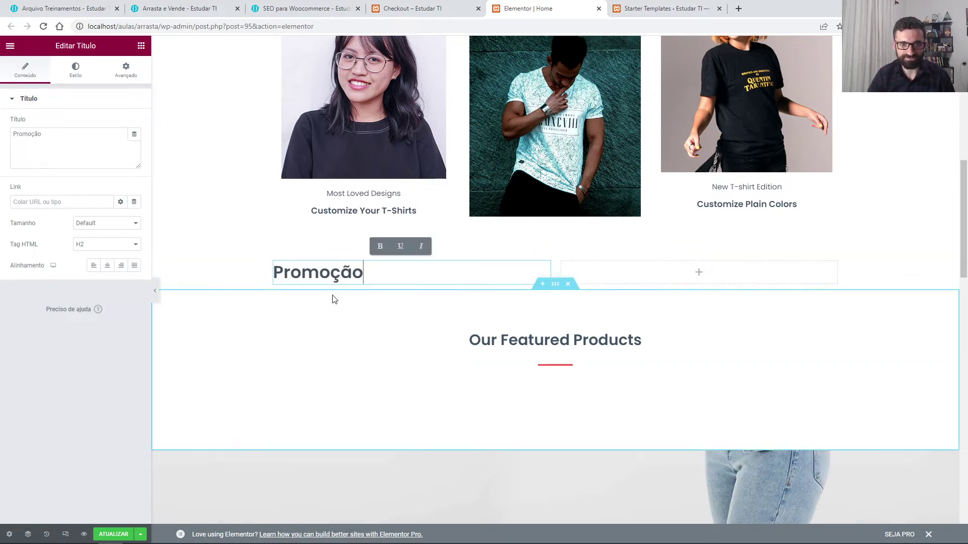
{"action": "left_click", "coordinate": [332, 300]}
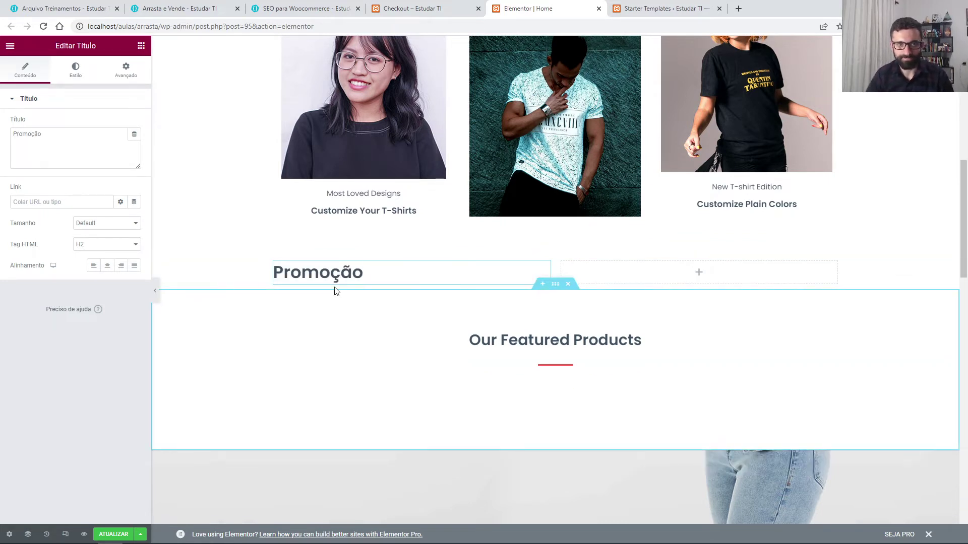
Step: Add a text paragraph with placeholder Lorem ipsum under the Promoção heading
{"action": "left_click", "coordinate": [141, 46]}
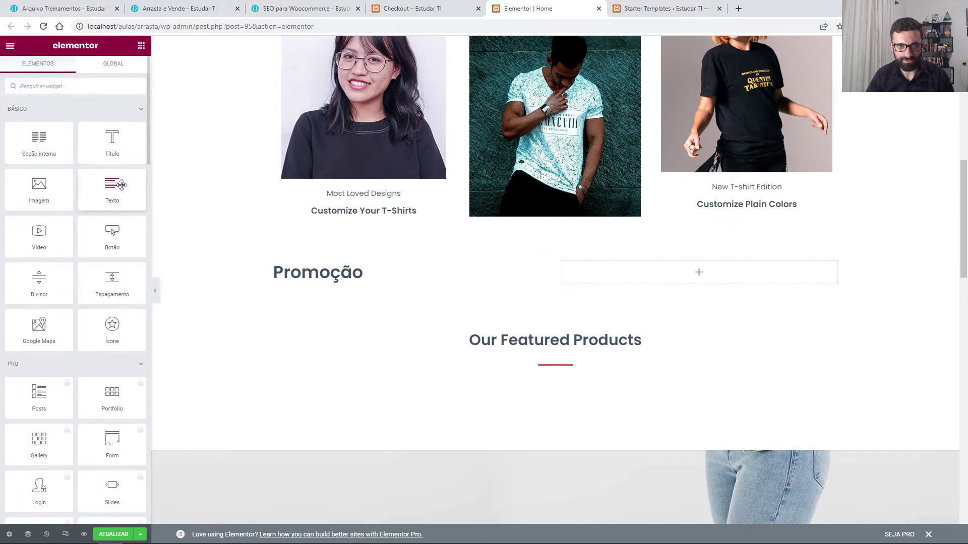
{"action": "left_click_drag", "start_coordinate": [123, 188], "coordinate": [324, 283]}
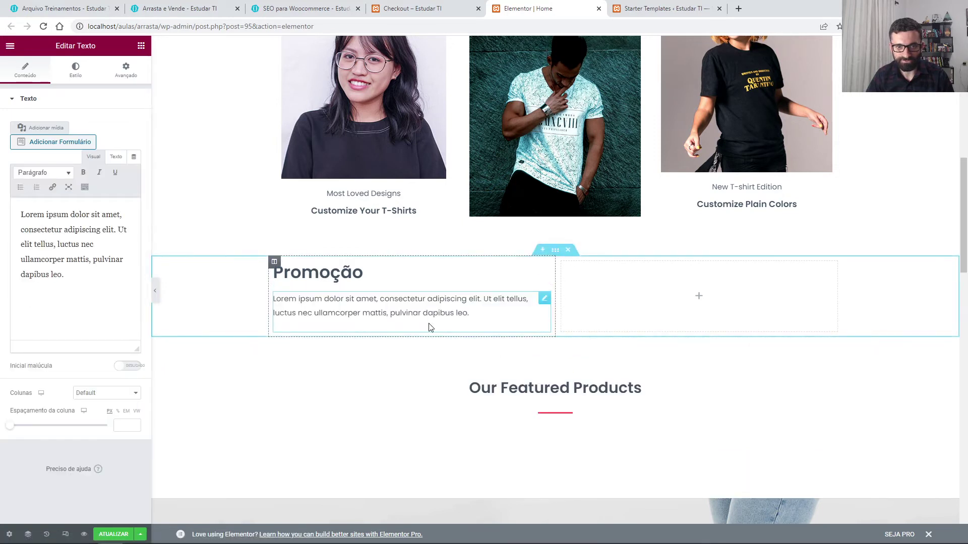
{"action": "left_click", "coordinate": [64, 284]}
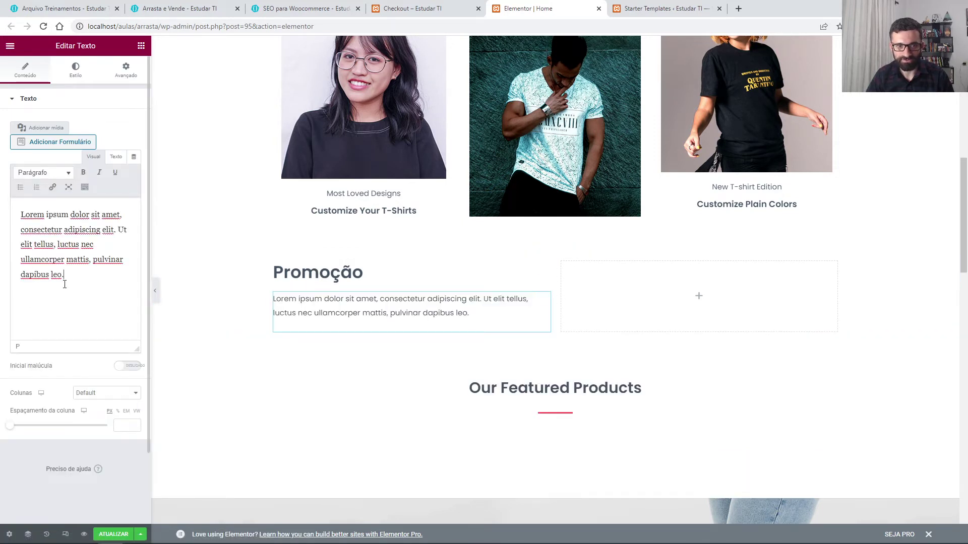
{"action": "key", "text": "Return"}
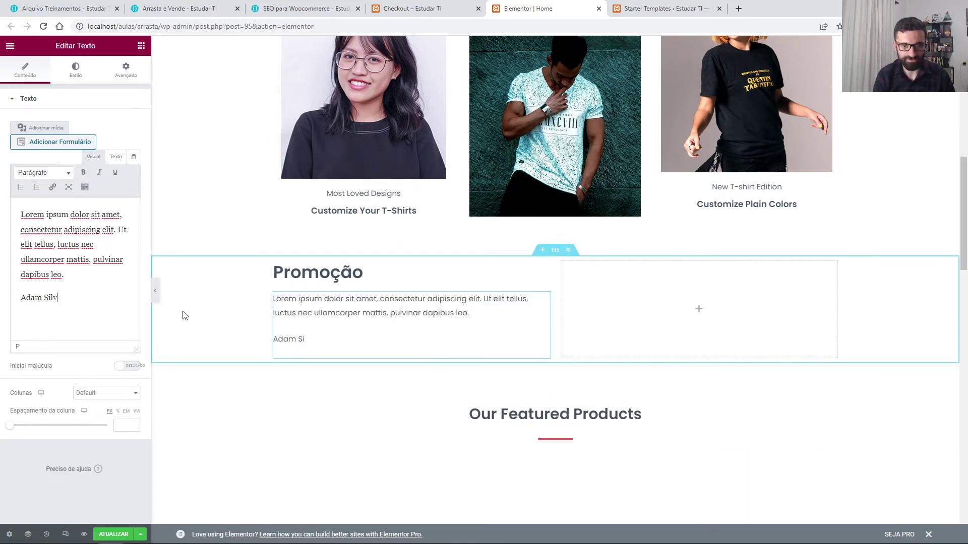
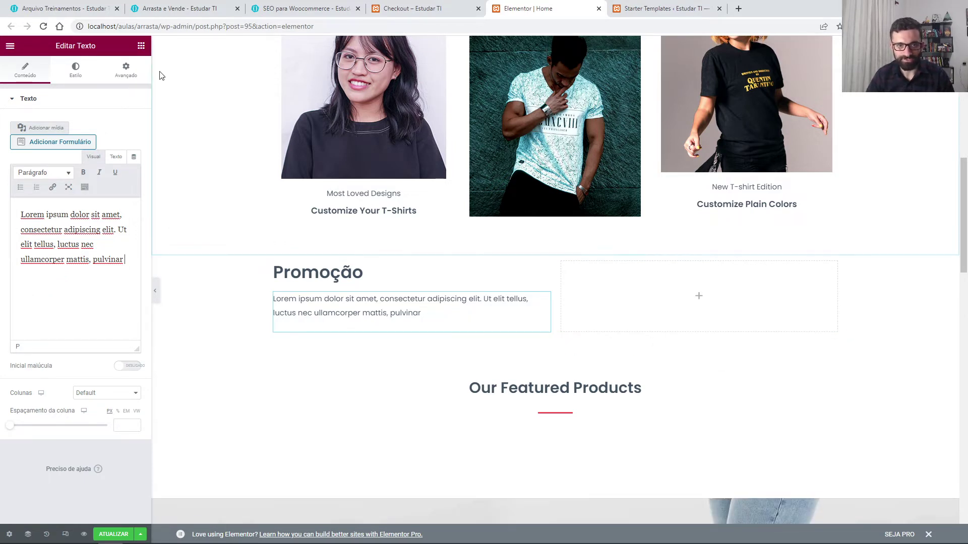
Step: Add an Image widget to the right column and upload mockup-caixas.png into it
{"action": "left_click", "coordinate": [141, 47]}
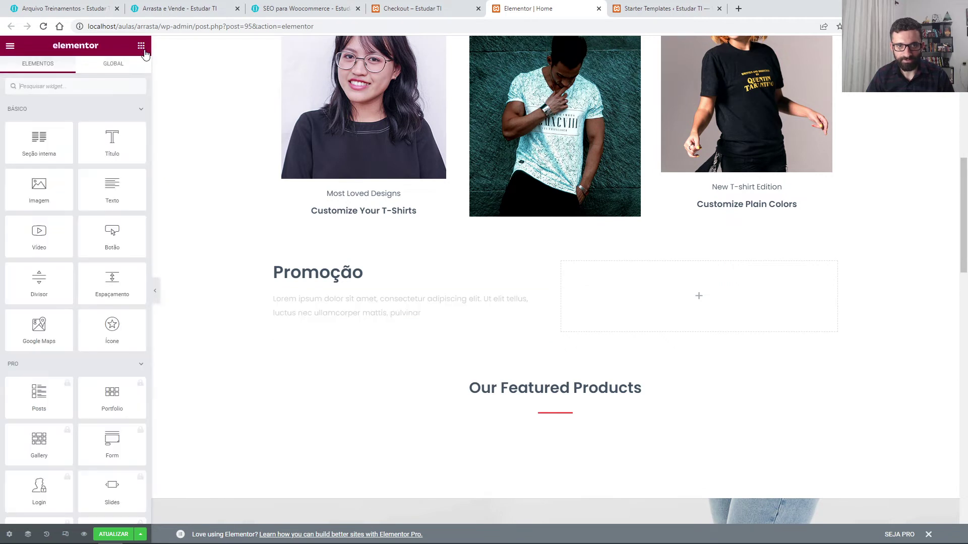
{"action": "left_click_drag", "start_coordinate": [45, 195], "coordinate": [613, 294]}
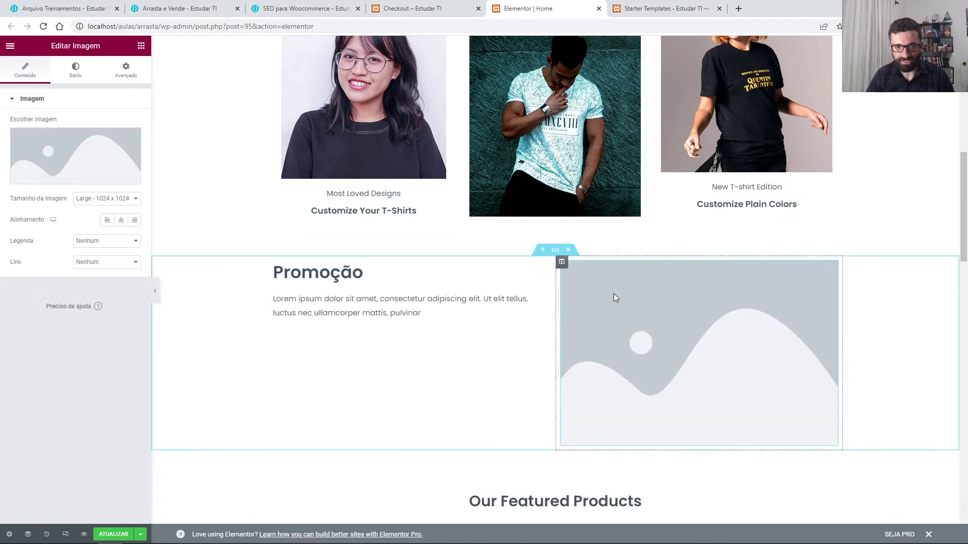
{"action": "left_click", "coordinate": [87, 164]}
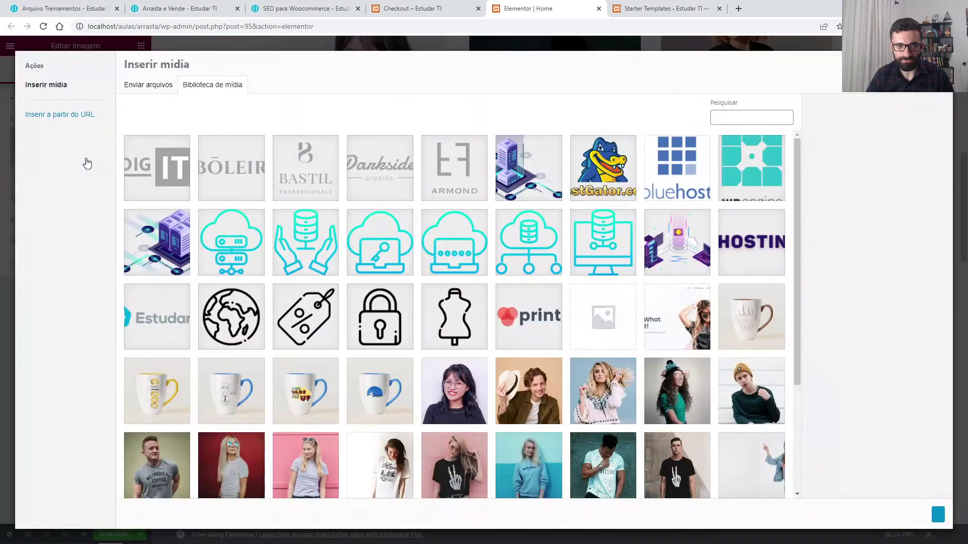
{"action": "left_click", "coordinate": [151, 90]}
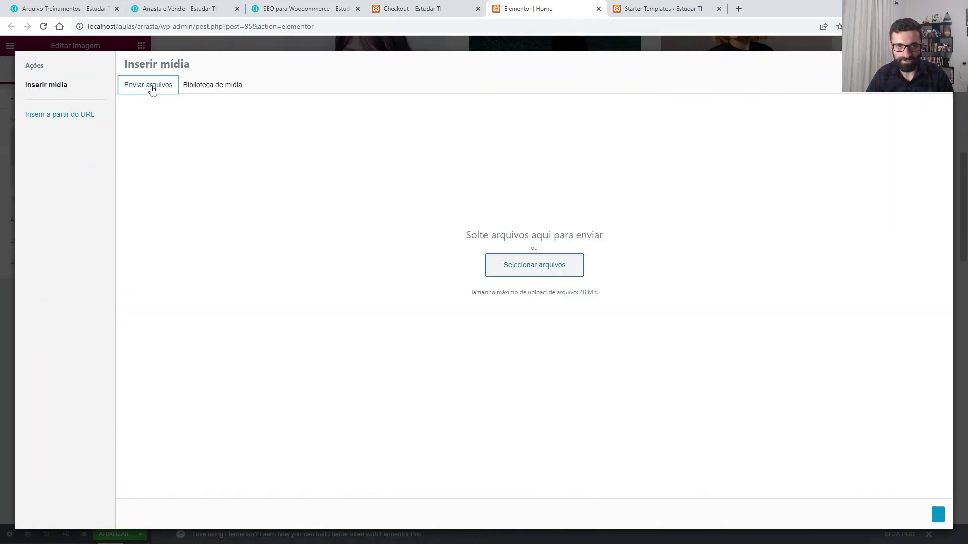
{"action": "left_click", "coordinate": [535, 271]}
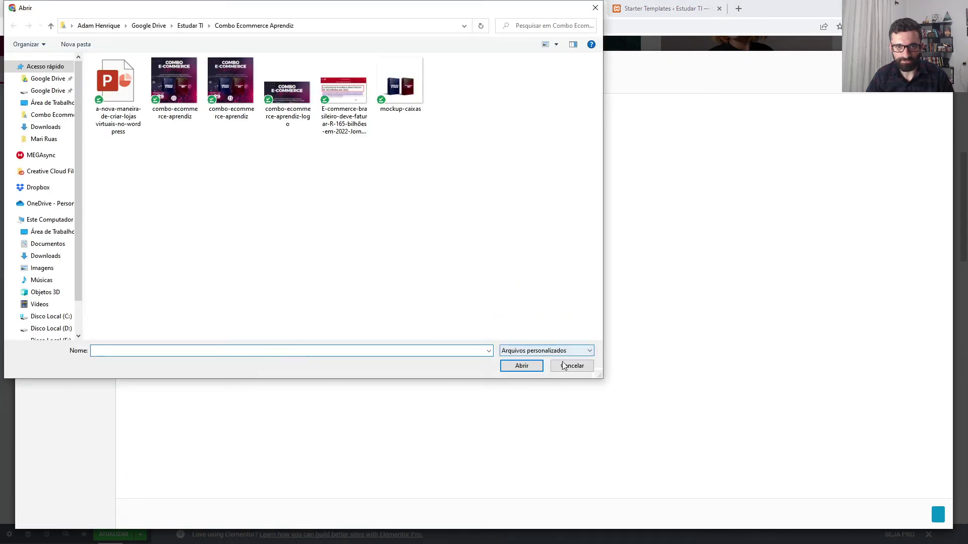
{"action": "double_click", "coordinate": [409, 101]}
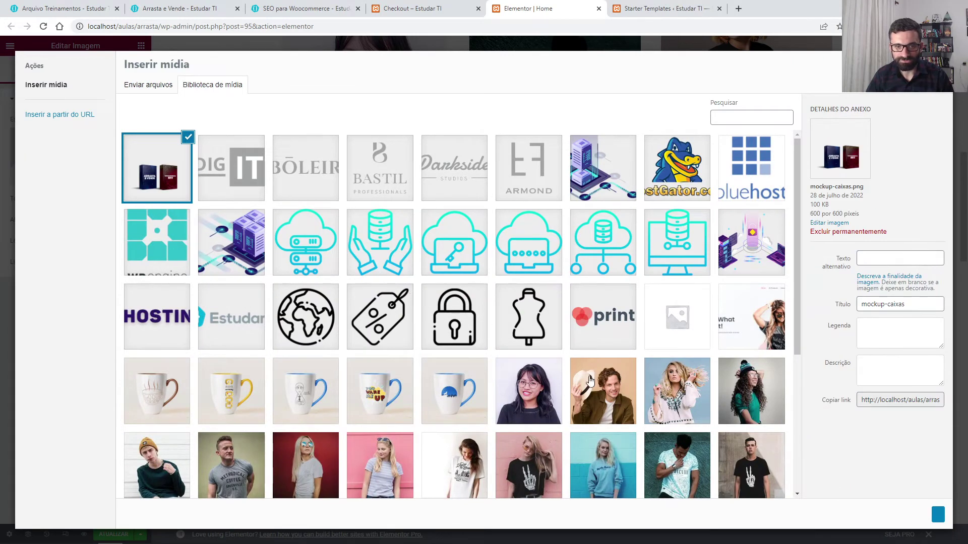
{"action": "left_click", "coordinate": [937, 515]}
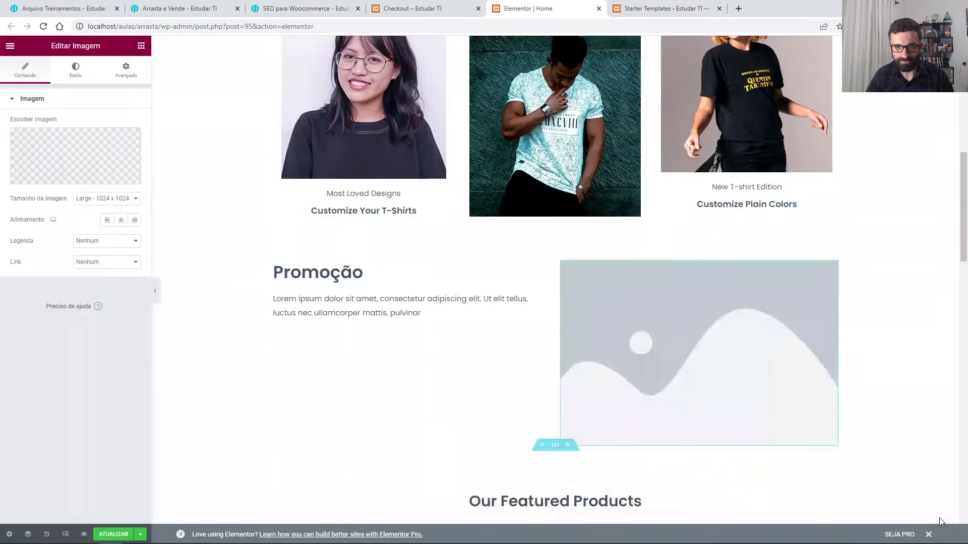
{"action": "scroll", "coordinate": [614, 399], "scroll_direction": "down", "scroll_amount": 2}
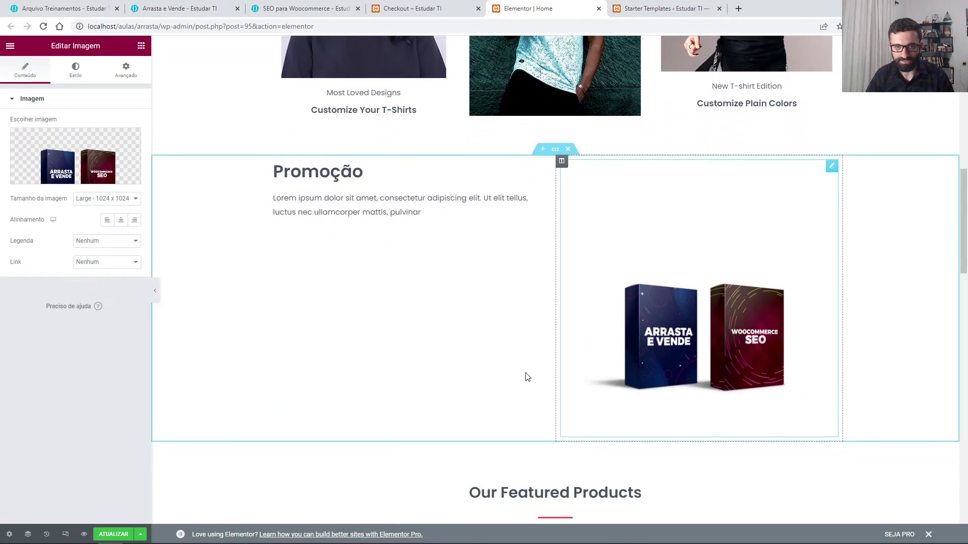
Step: Place a Vídeo widget under the Promoção text, keep the default YouTube link, and test playback
{"action": "left_click", "coordinate": [138, 46]}
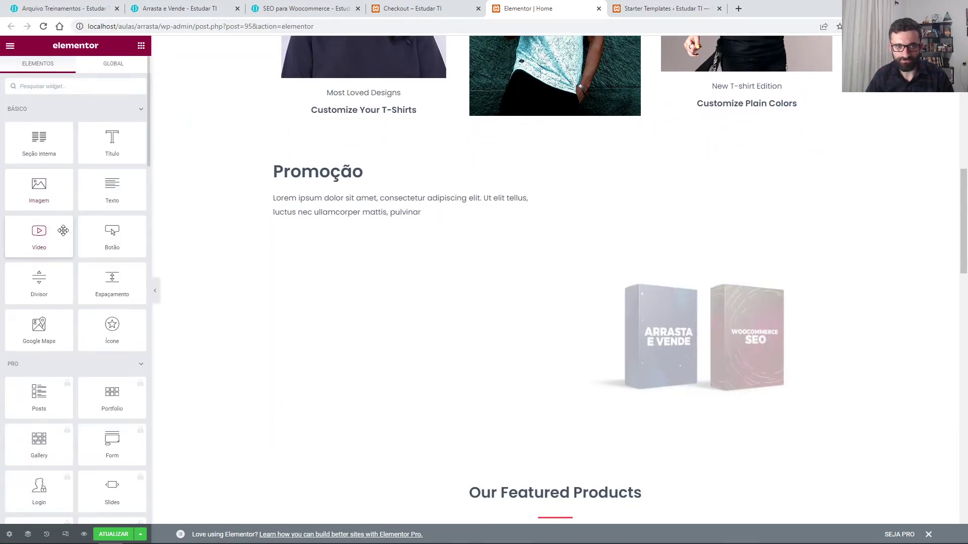
{"action": "left_click_drag", "start_coordinate": [63, 230], "coordinate": [344, 225]}
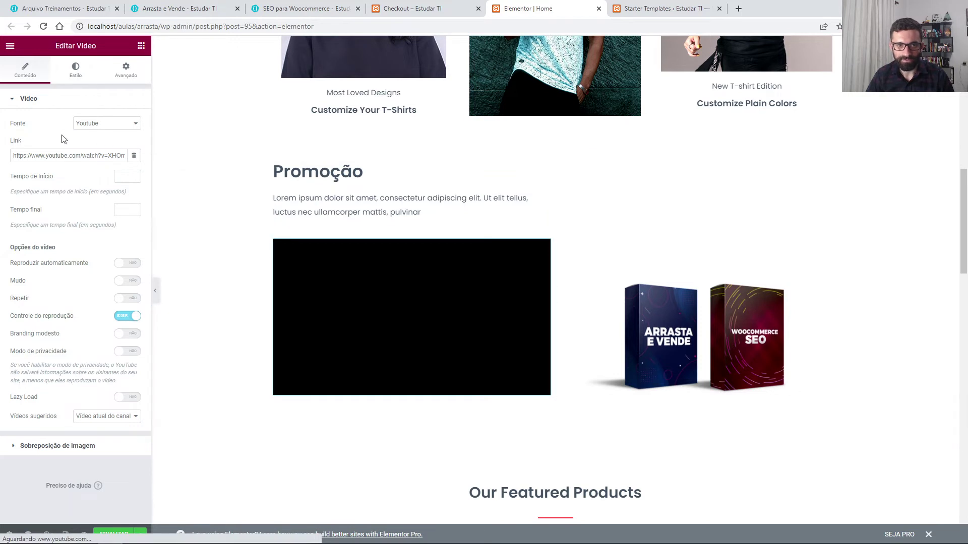
{"action": "triple_click", "coordinate": [83, 155]}
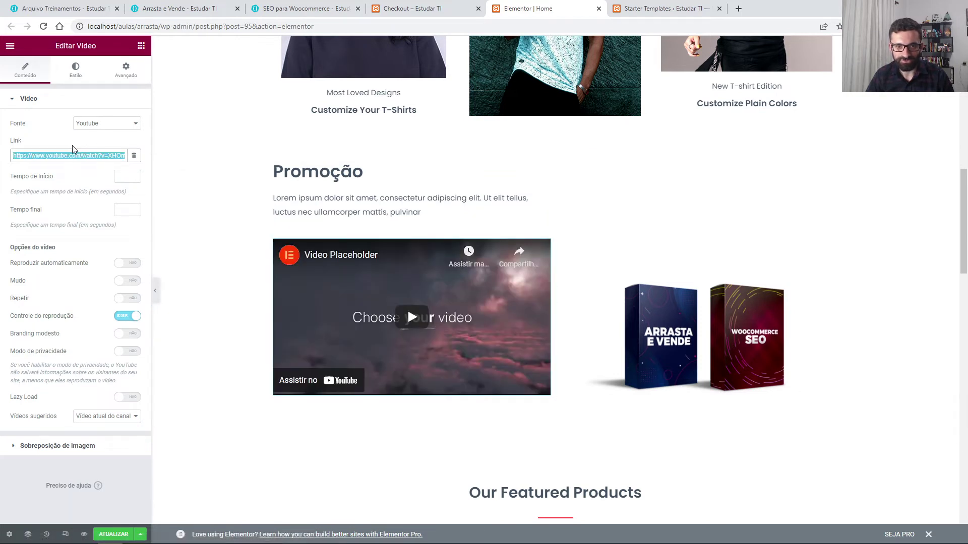
{"action": "left_click", "coordinate": [65, 146]}
{"action": "left_click", "coordinate": [418, 316]}
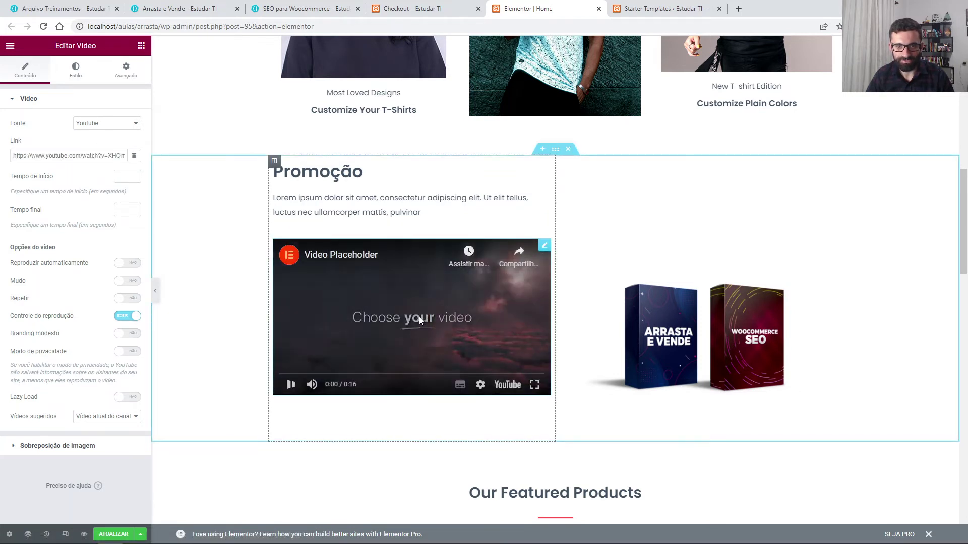
{"action": "left_click", "coordinate": [297, 386]}
{"action": "scroll", "coordinate": [384, 357], "scroll_direction": "up", "scroll_amount": 7}
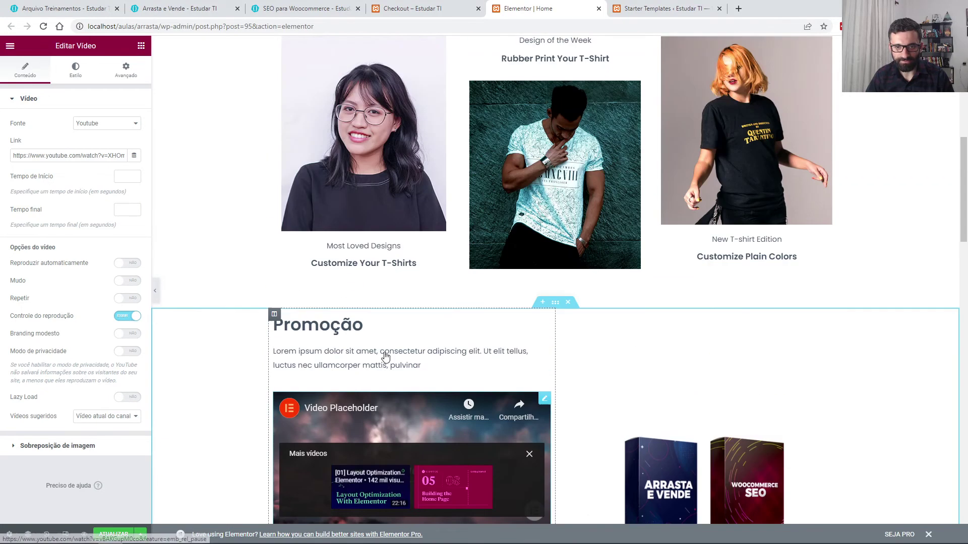
{"action": "scroll", "coordinate": [385, 356], "scroll_direction": "up", "scroll_amount": 5}
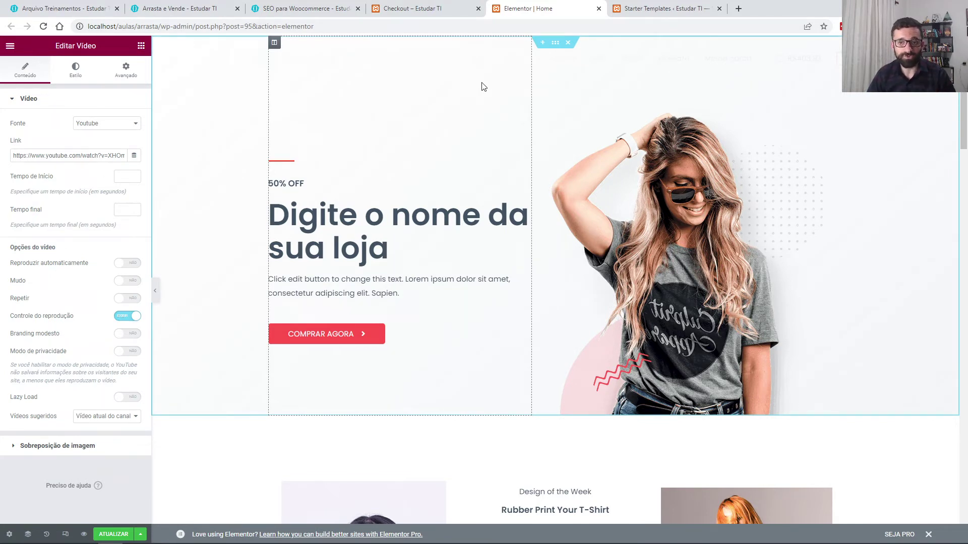
Step: Switch to the Arrasta e Vende course and open lesson 2, 'Apresentação do Projeto'
{"action": "left_click", "coordinate": [162, 11]}
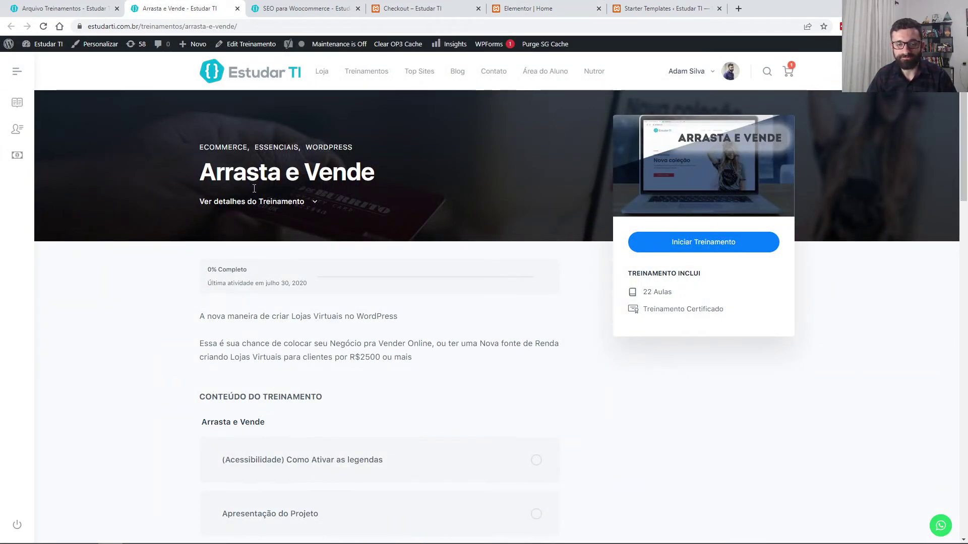
{"action": "scroll", "coordinate": [385, 252], "scroll_direction": "down", "scroll_amount": 4}
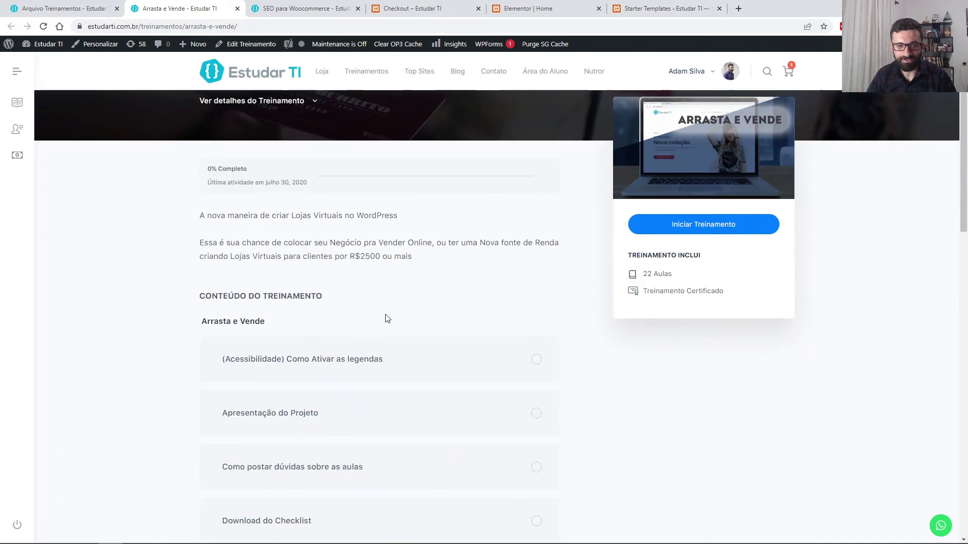
{"action": "scroll", "coordinate": [384, 318], "scroll_direction": "down", "scroll_amount": 3}
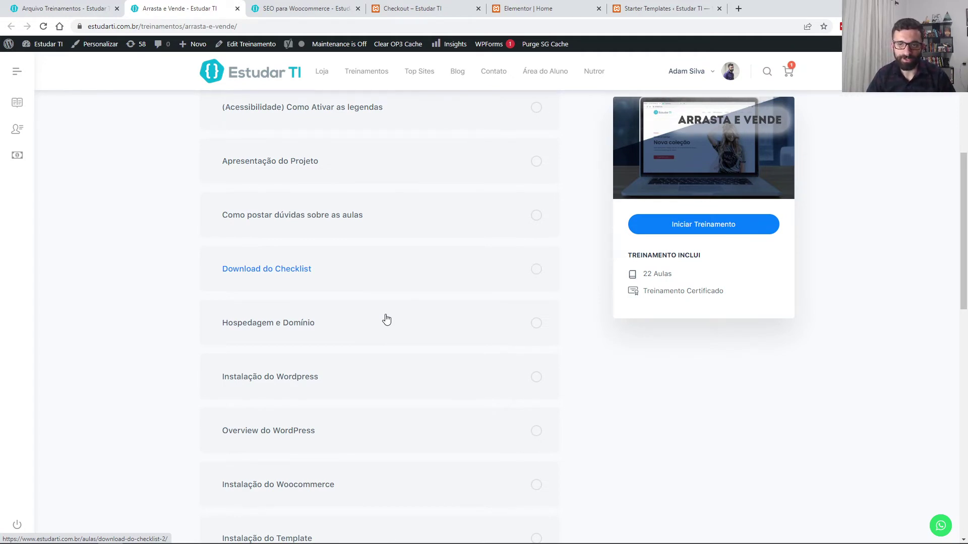
{"action": "scroll", "coordinate": [383, 317], "scroll_direction": "up", "scroll_amount": 2}
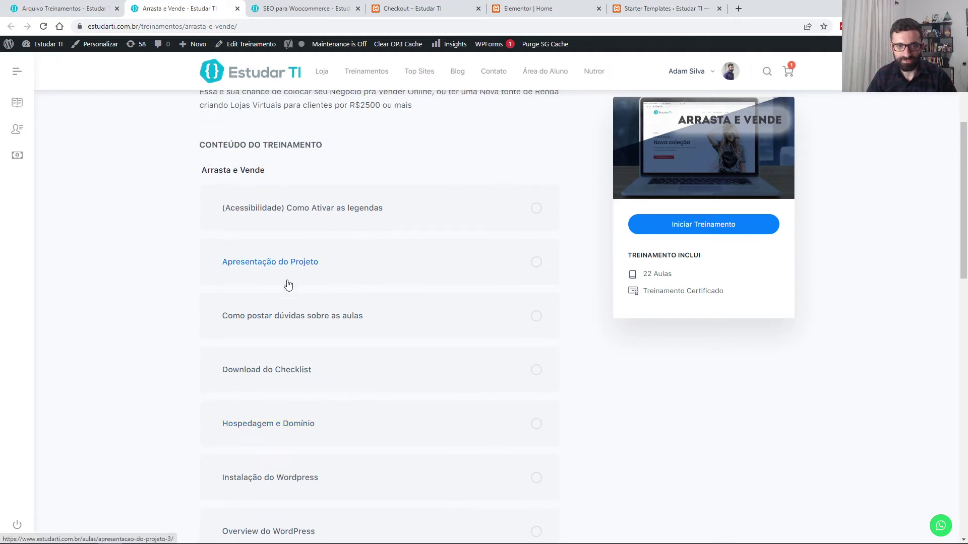
{"action": "left_click", "coordinate": [294, 263]}
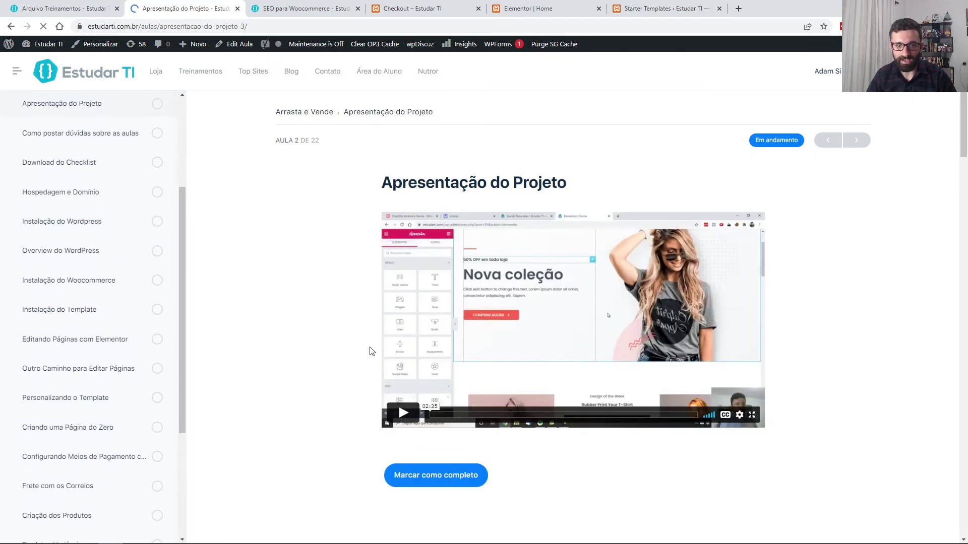
Step: Play and pause the lesson video, browse the lesson list, then open the SEO para Woocommerce course
{"action": "left_click", "coordinate": [403, 412]}
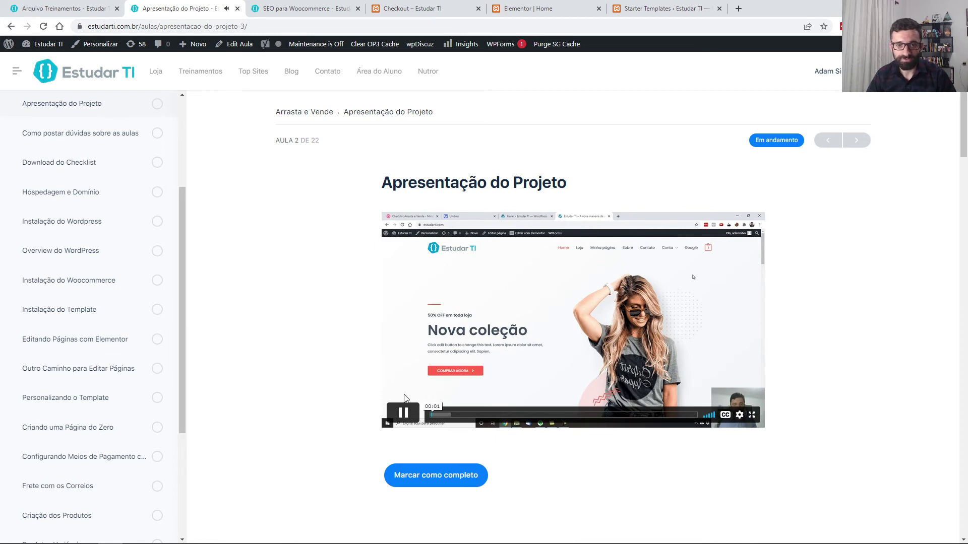
{"action": "left_click", "coordinate": [403, 412]}
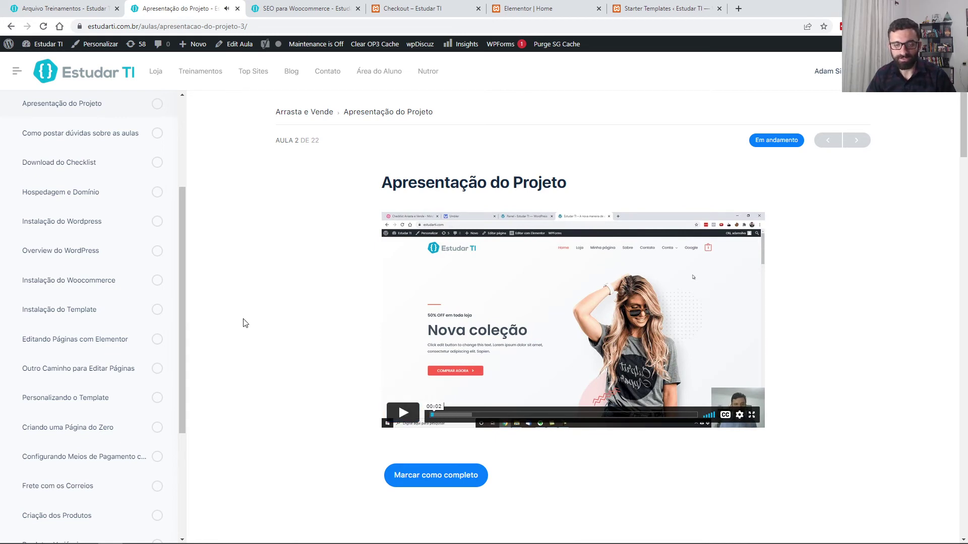
{"action": "scroll", "coordinate": [134, 289], "scroll_direction": "down", "scroll_amount": 3}
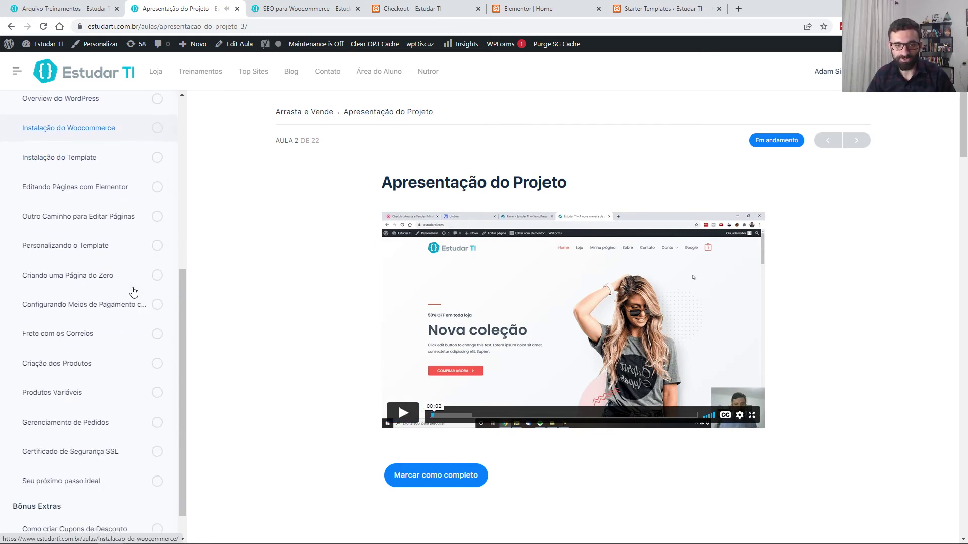
{"action": "scroll", "coordinate": [134, 292], "scroll_direction": "up", "scroll_amount": 6}
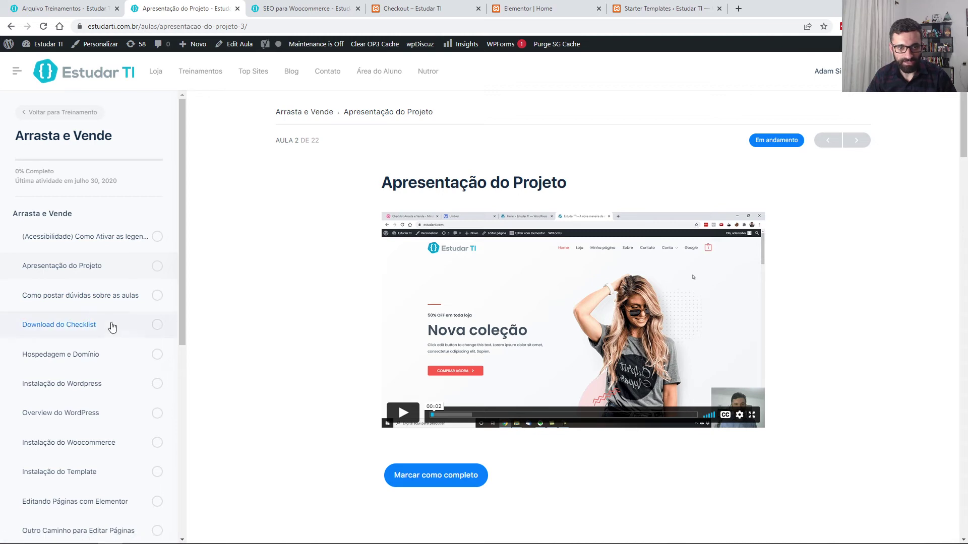
{"action": "scroll", "coordinate": [112, 328], "scroll_direction": "down", "scroll_amount": 1}
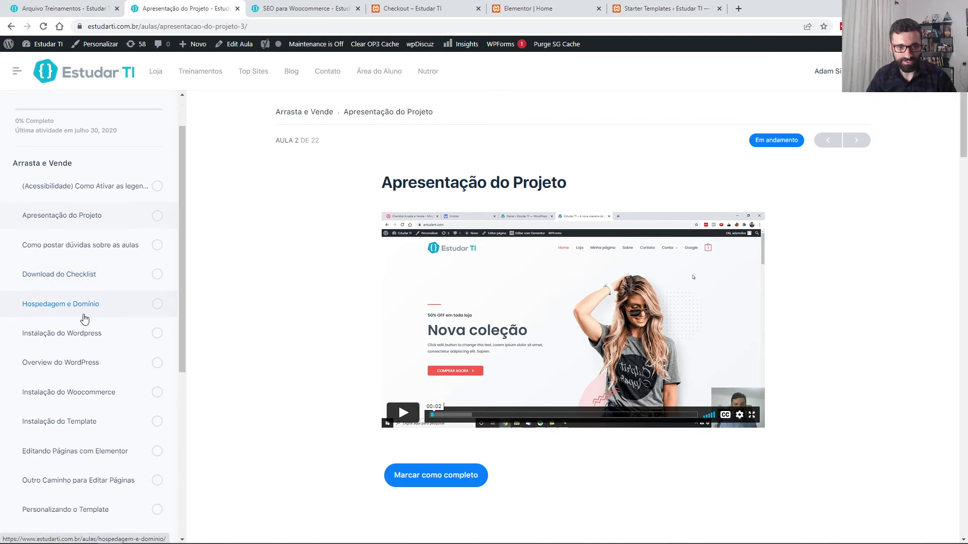
{"action": "scroll", "coordinate": [93, 339], "scroll_direction": "down", "scroll_amount": 1}
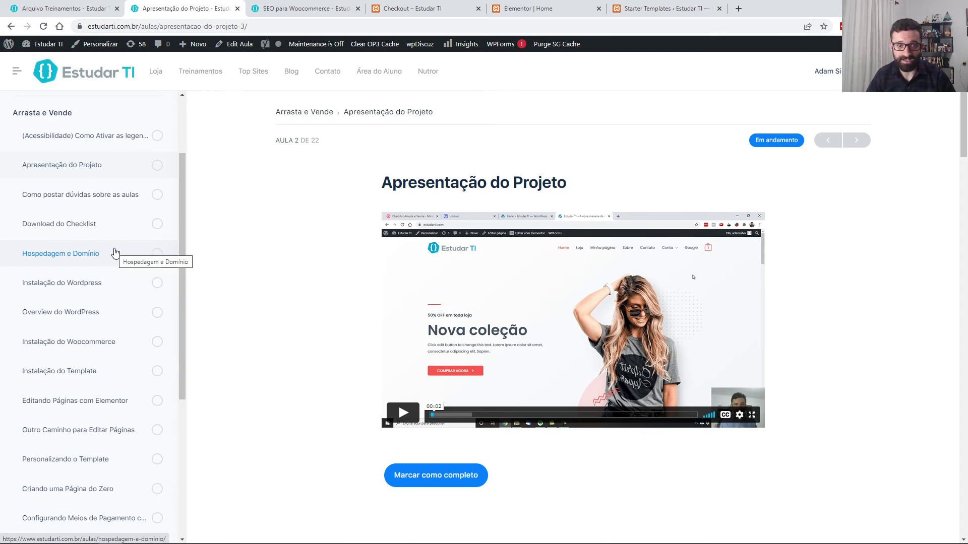
{"action": "scroll", "coordinate": [119, 296], "scroll_direction": "down", "scroll_amount": 2}
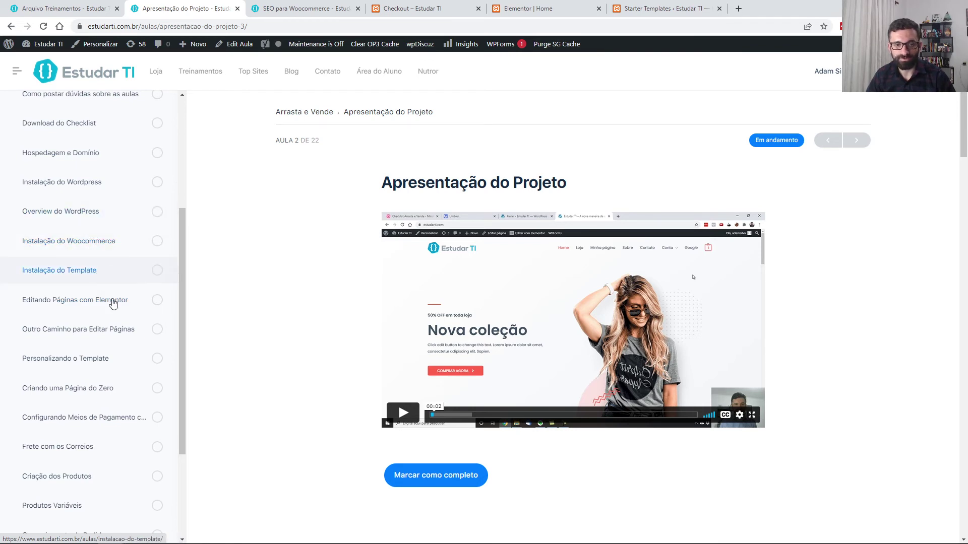
{"action": "scroll", "coordinate": [93, 244], "scroll_direction": "down", "scroll_amount": 1}
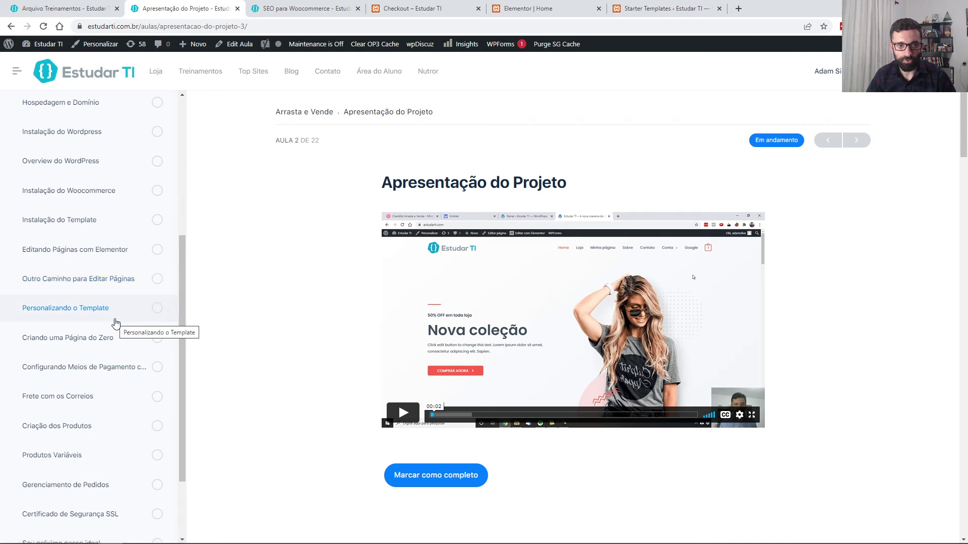
{"action": "scroll", "coordinate": [116, 323], "scroll_direction": "down", "scroll_amount": 1}
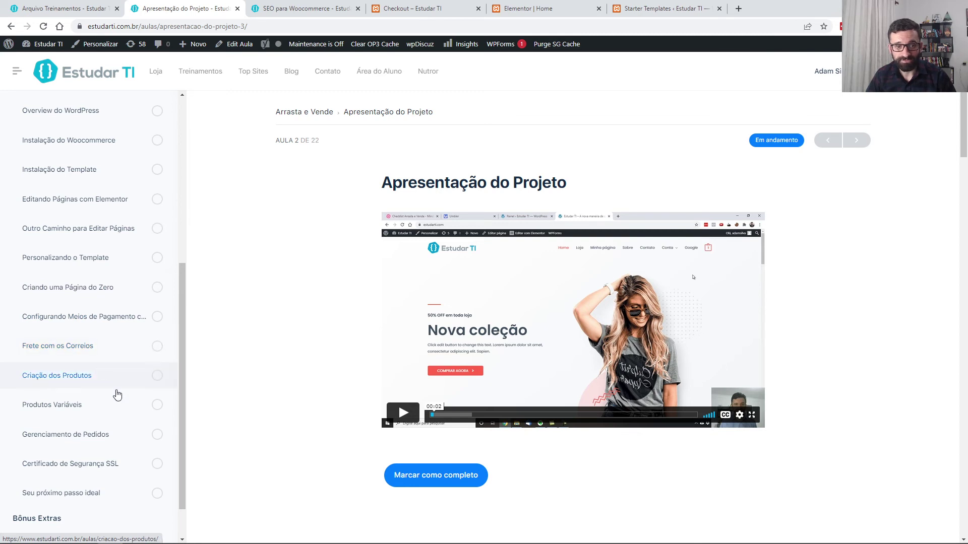
{"action": "scroll", "coordinate": [108, 379], "scroll_direction": "down", "scroll_amount": 1}
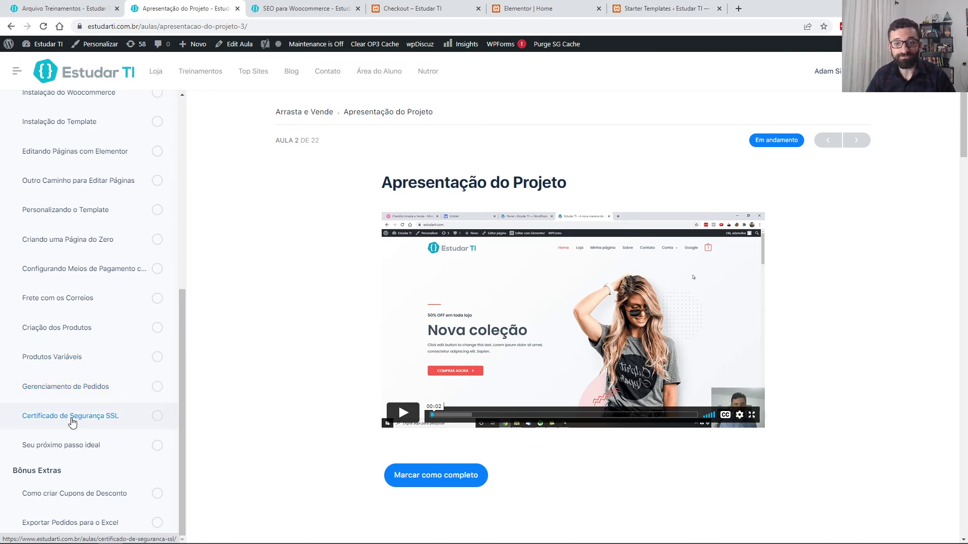
{"action": "scroll", "coordinate": [72, 422], "scroll_direction": "down", "scroll_amount": 1}
{"action": "scroll", "coordinate": [86, 396], "scroll_direction": "up", "scroll_amount": 2}
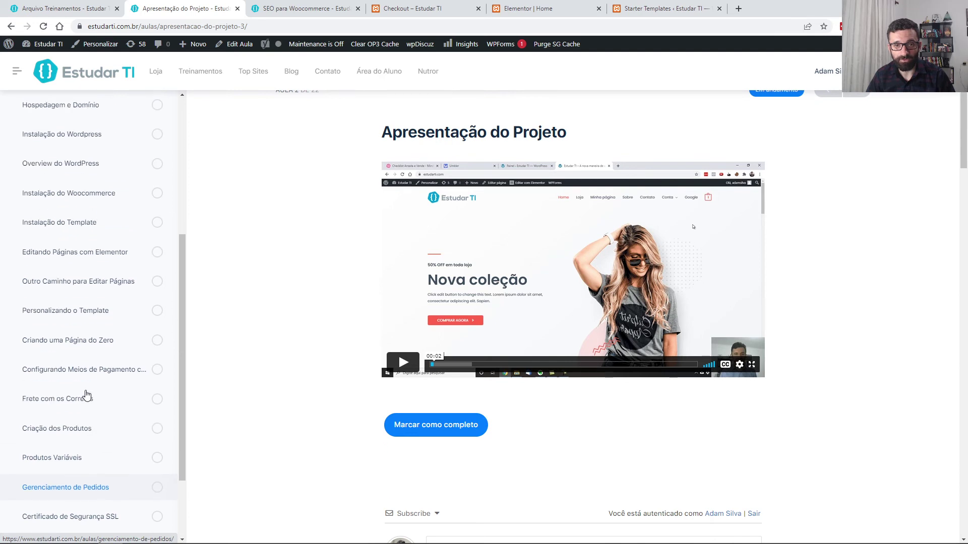
{"action": "left_click", "coordinate": [280, 8]}
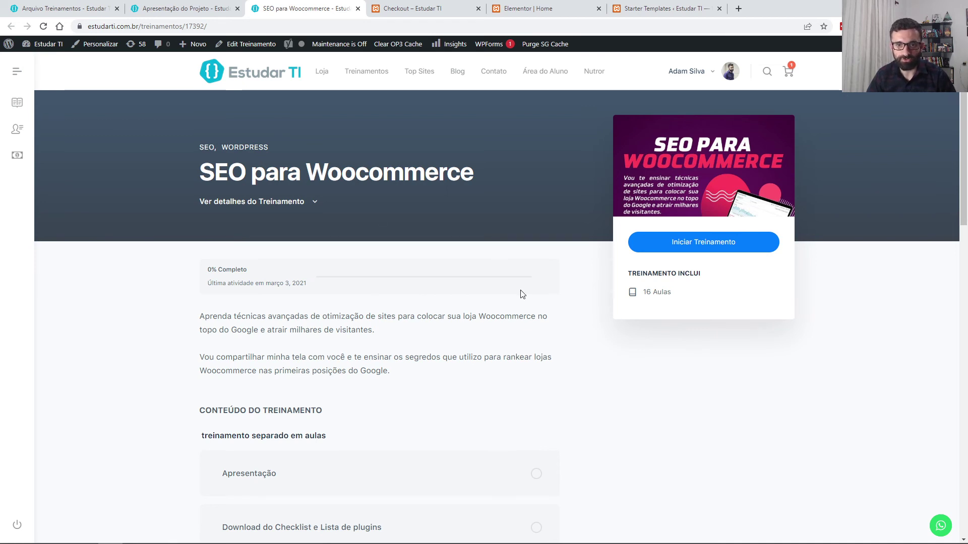
Step: Start the SEO para Woocommerce training and review lesson 1, '(Bônus) Como criar uma loja virtual no Woocommerce'
{"action": "left_click", "coordinate": [653, 242]}
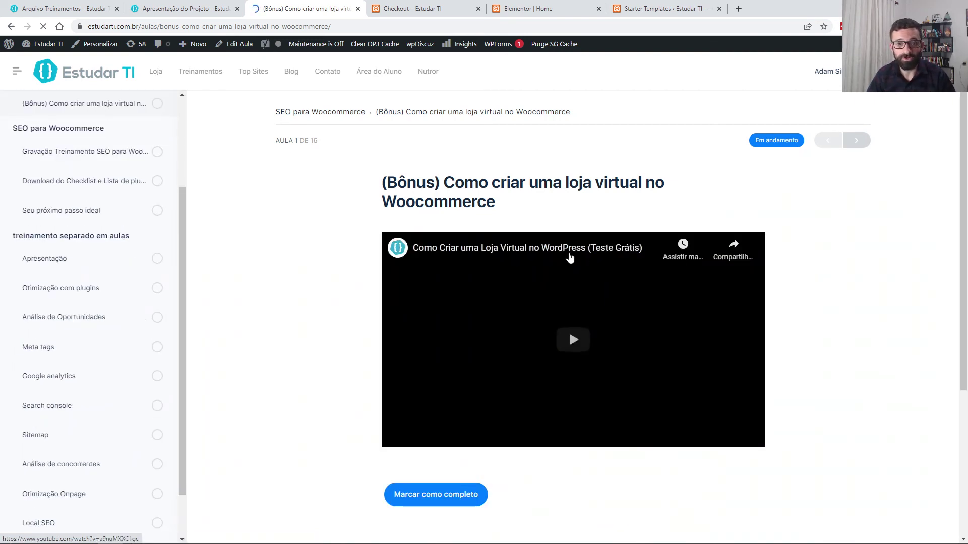
{"action": "scroll", "coordinate": [81, 252], "scroll_direction": "down", "scroll_amount": 1}
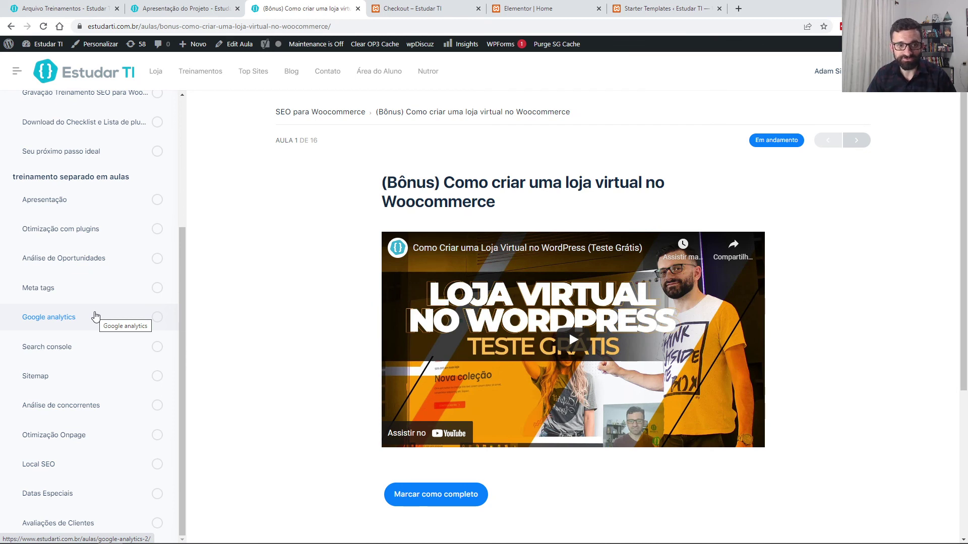
{"action": "scroll", "coordinate": [77, 345], "scroll_direction": "down", "scroll_amount": 1}
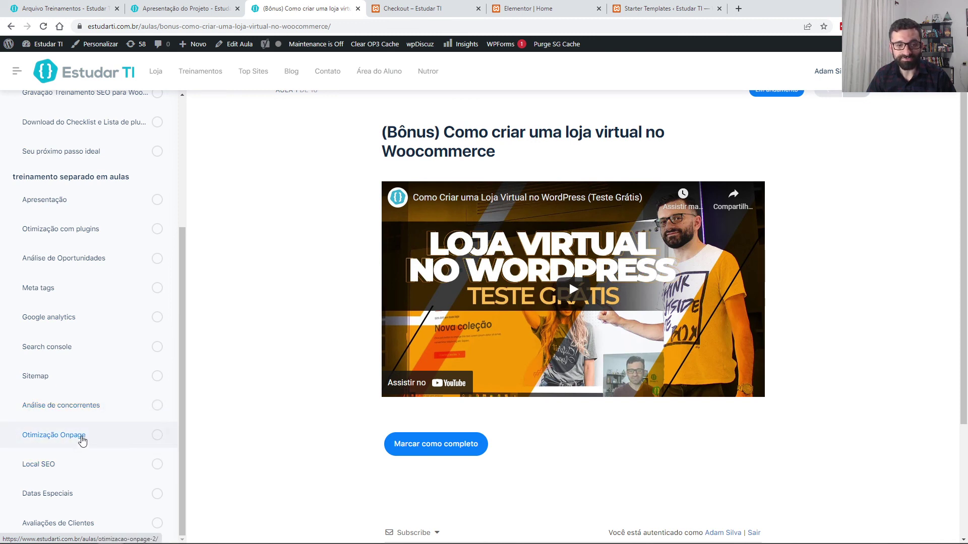
{"action": "scroll", "coordinate": [82, 441], "scroll_direction": "down", "scroll_amount": 1}
{"action": "scroll", "coordinate": [91, 484], "scroll_direction": "down", "scroll_amount": 1}
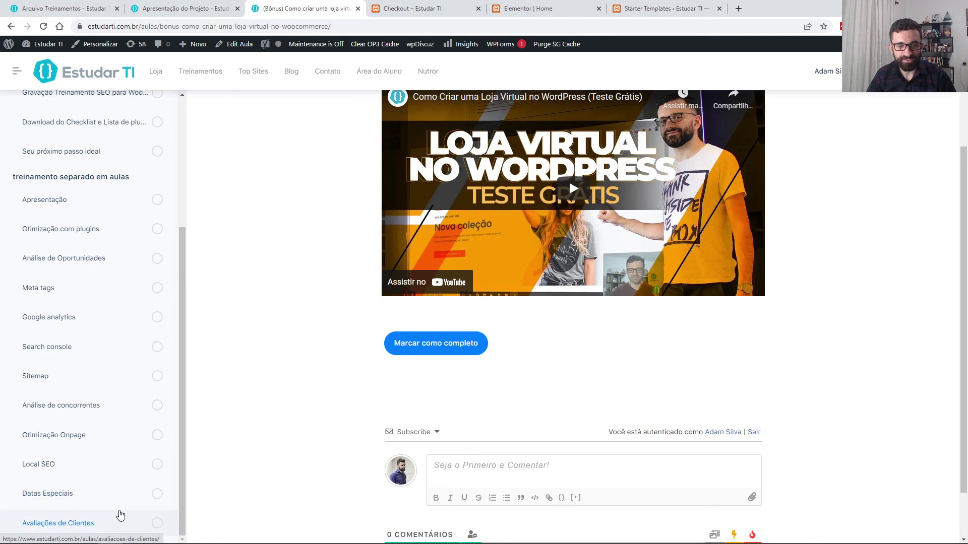
{"action": "scroll", "coordinate": [357, 349], "scroll_direction": "up", "scroll_amount": 3}
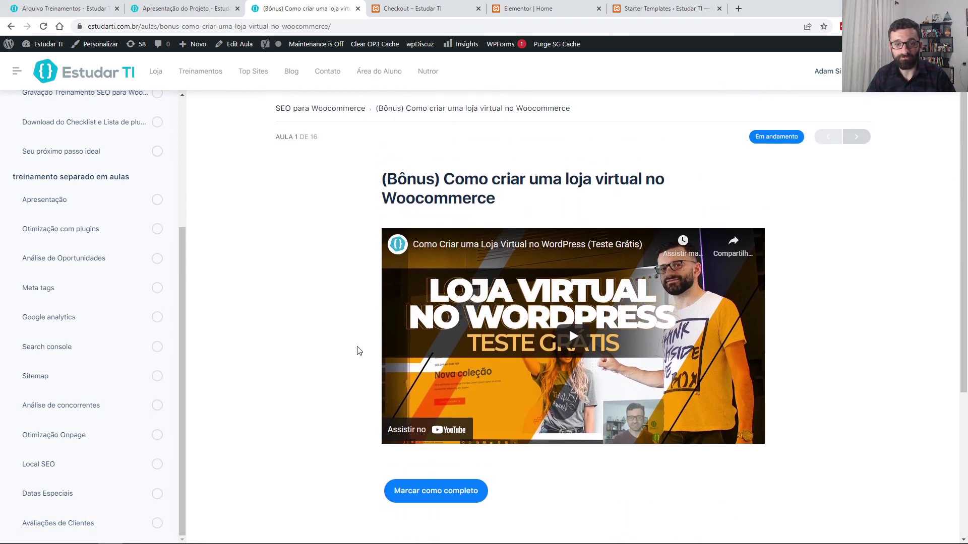